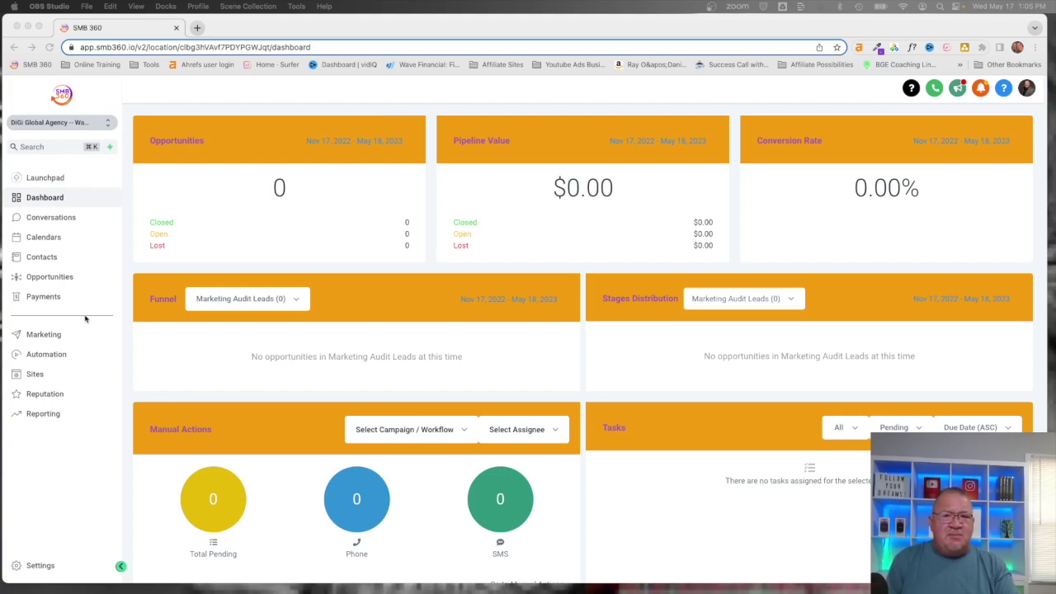
# Step: Look over the Marketing Audit Leads pipeline without changes, then show the Contacts list
pyautogui.click(63, 285)
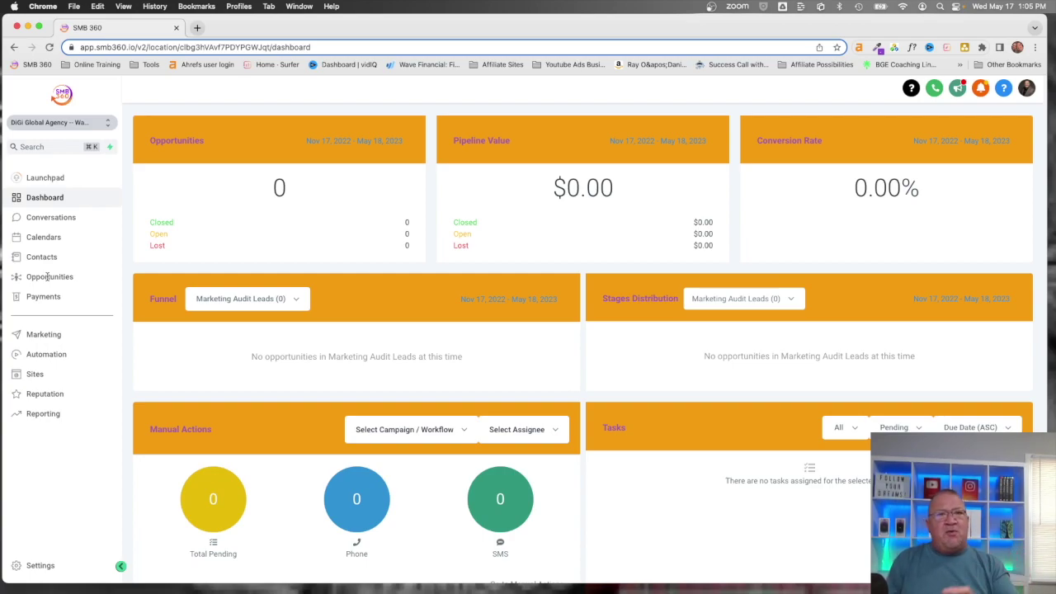
pyautogui.click(41, 276)
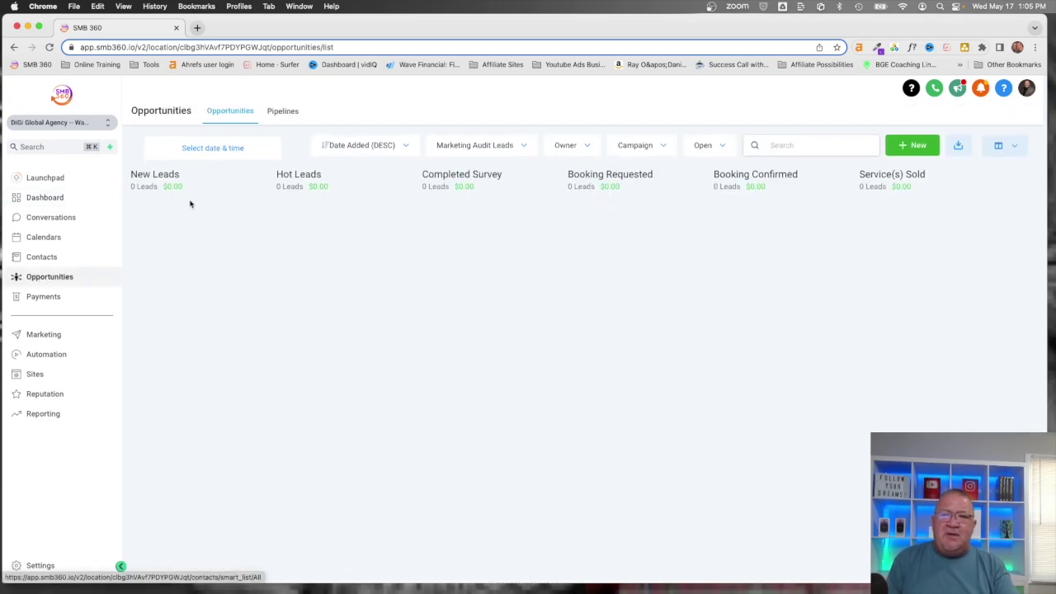
pyautogui.click(277, 112)
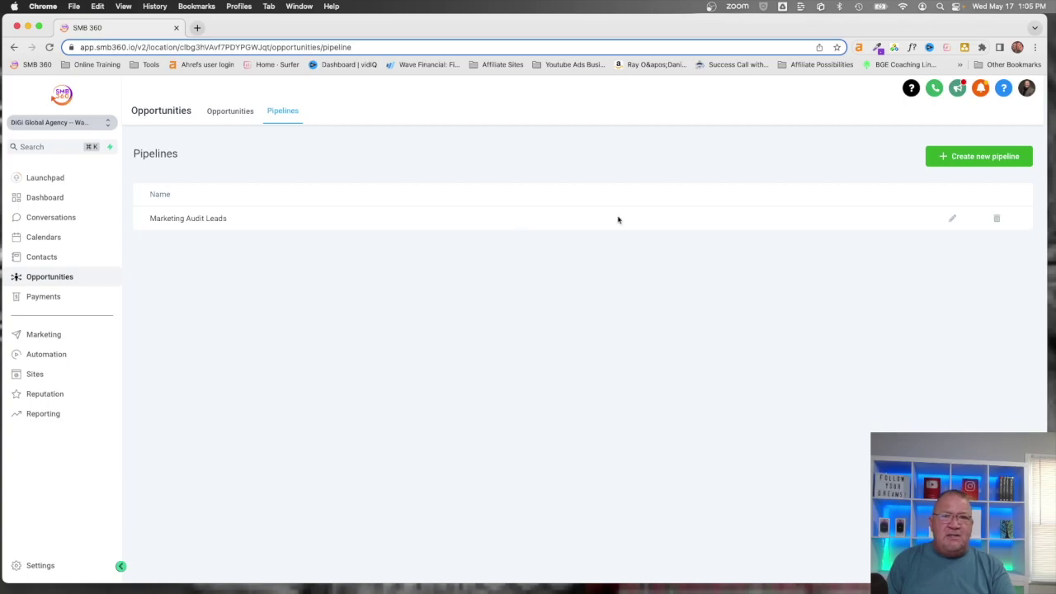
pyautogui.click(954, 219)
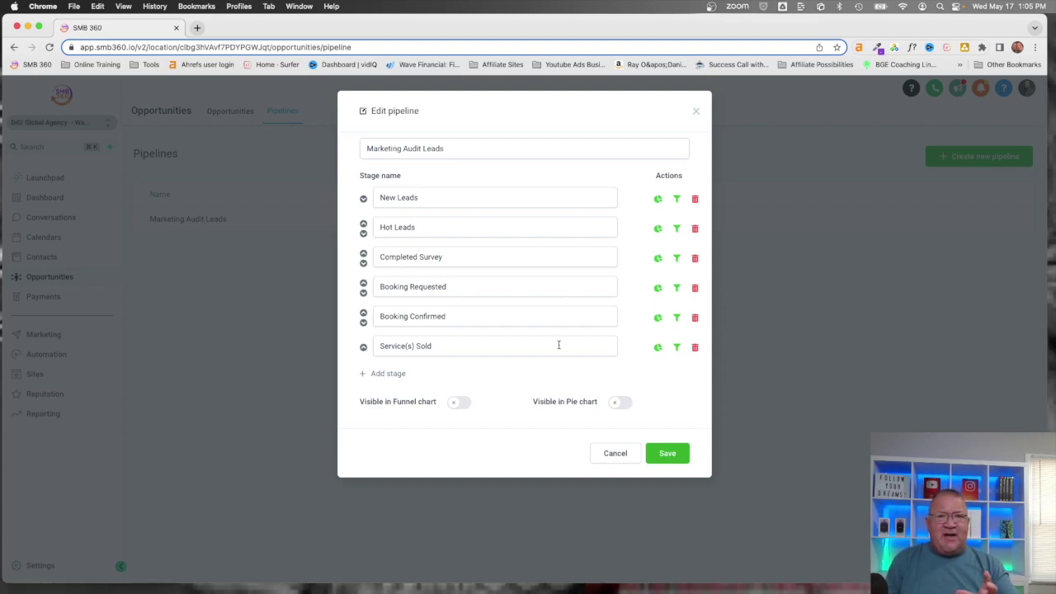
pyautogui.click(612, 458)
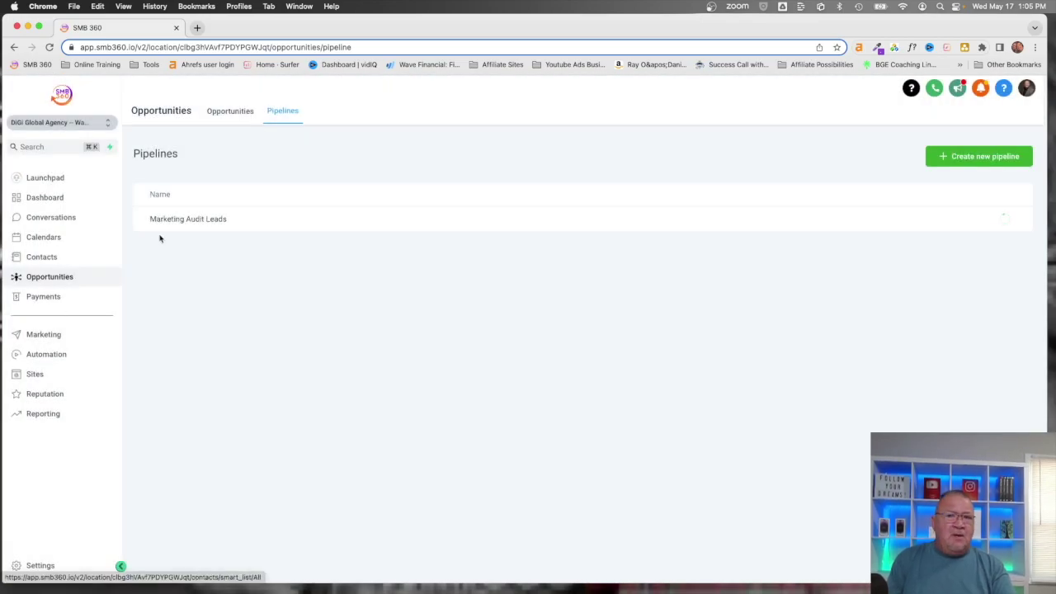
pyautogui.click(218, 112)
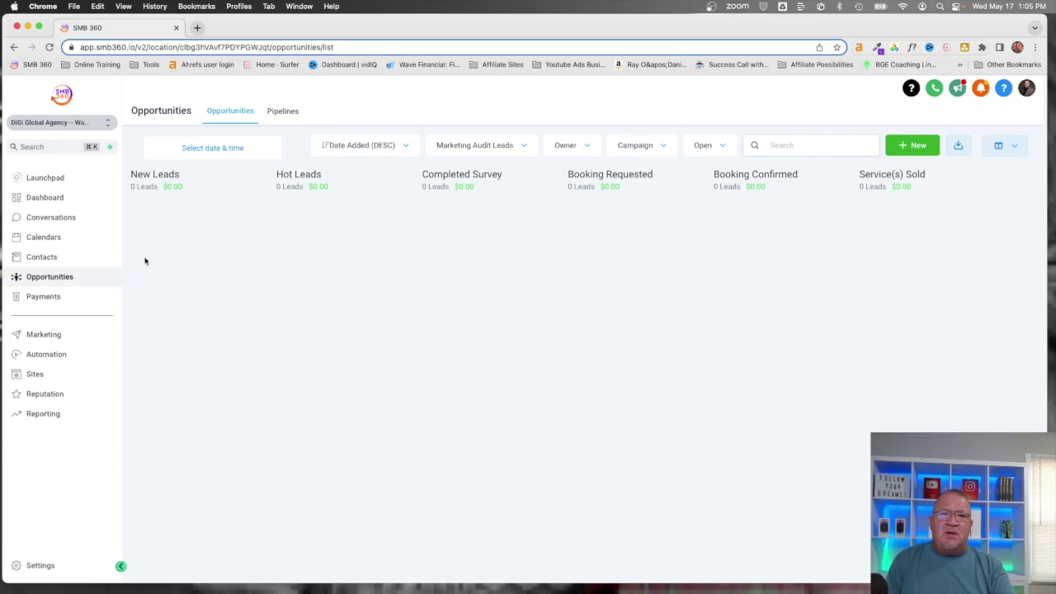
pyautogui.click(48, 259)
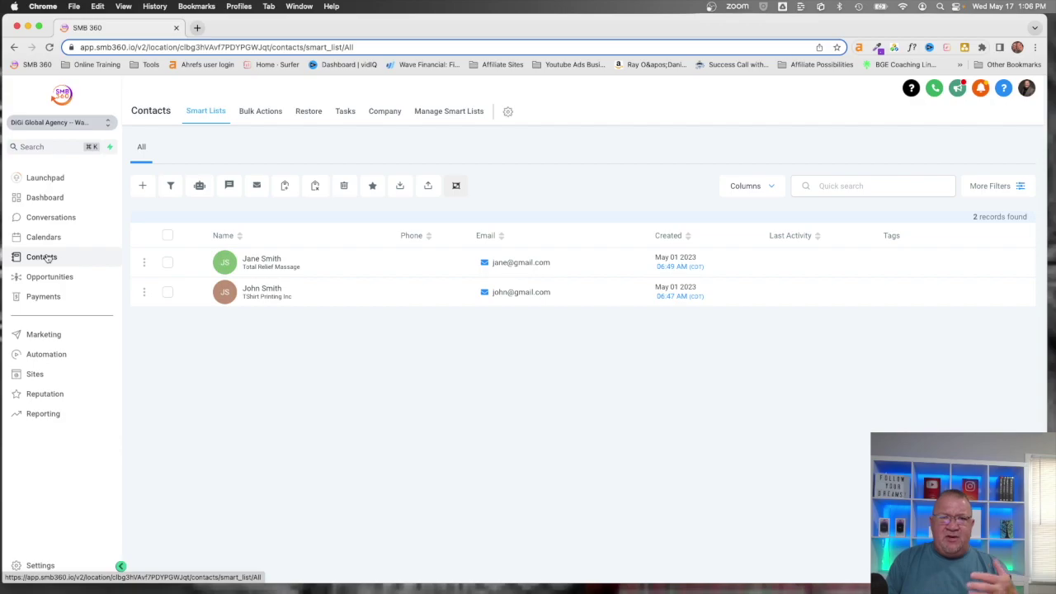
# Step: Open the first contact's record and scroll through its details
pyautogui.click(252, 270)
pyautogui.scroll(-5, 293, 322)
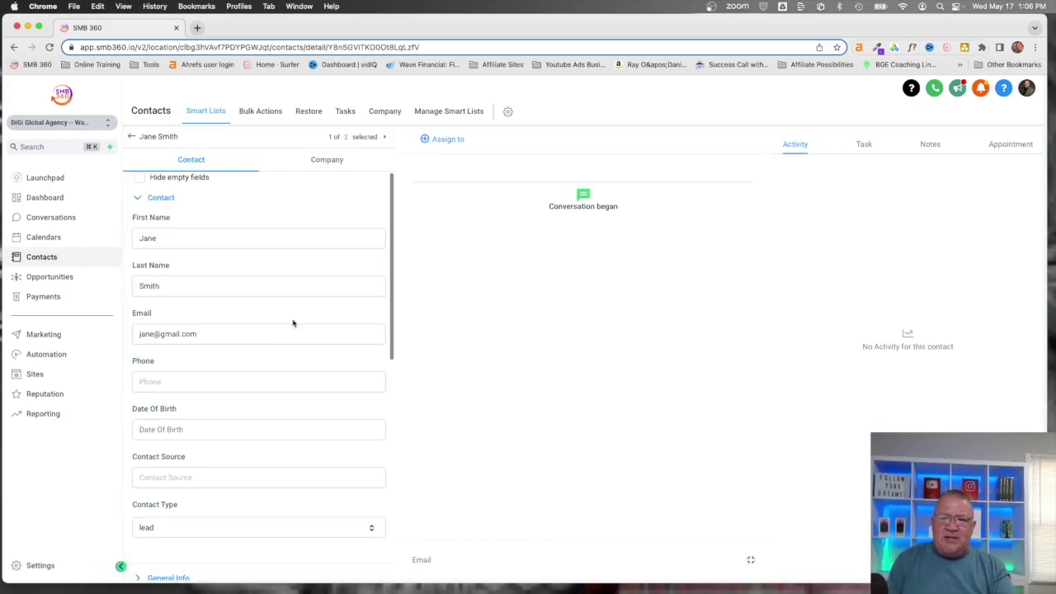
pyautogui.scroll(-3, 293, 323)
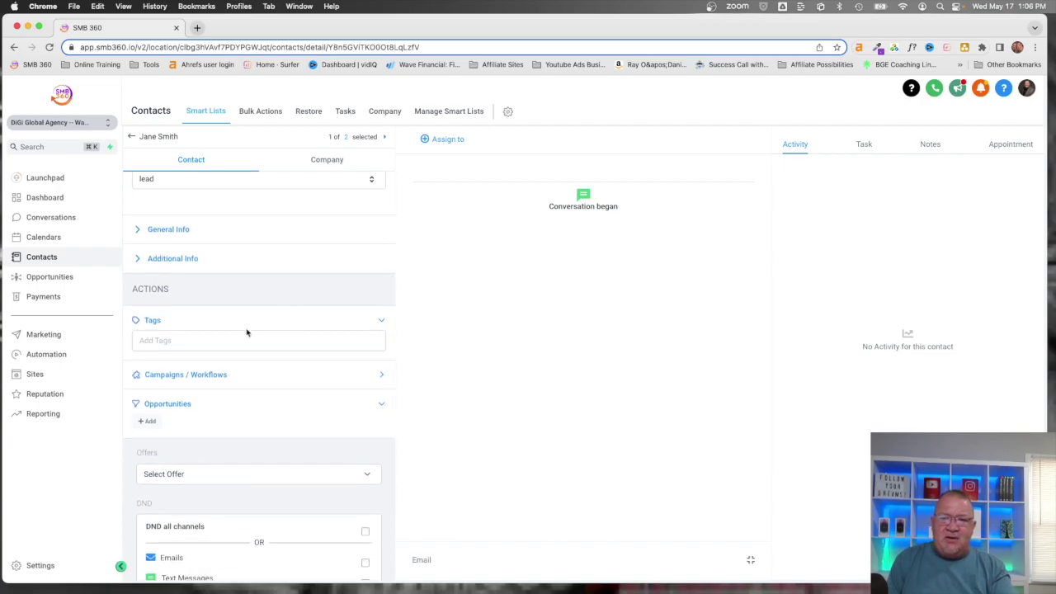
pyautogui.scroll(3, 246, 332)
pyautogui.scroll(2, 246, 333)
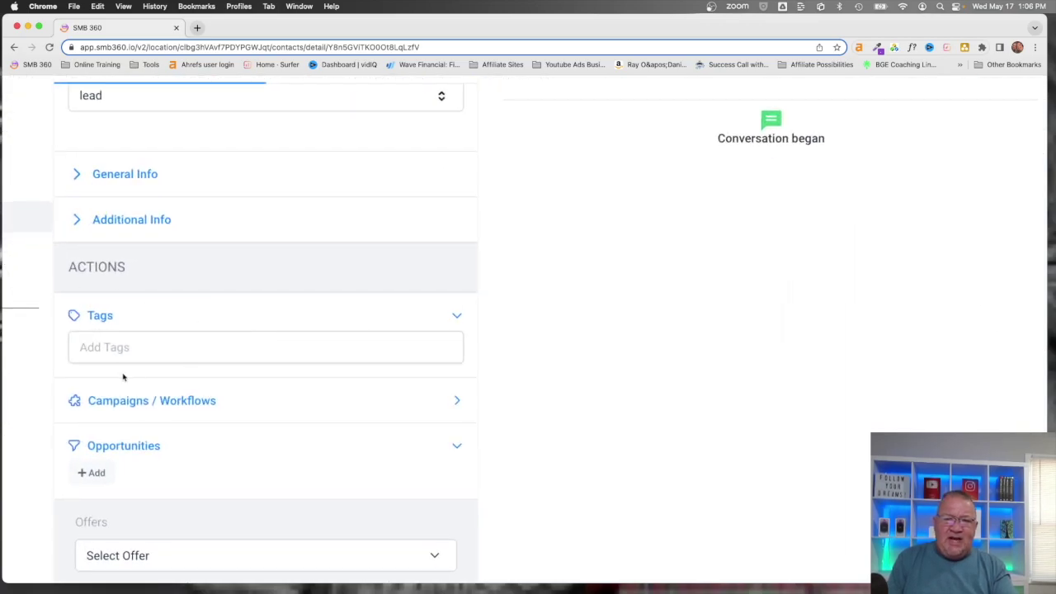
# Step: Tag the contact with 'new leads' and 'booking requested'
pyautogui.click(148, 353)
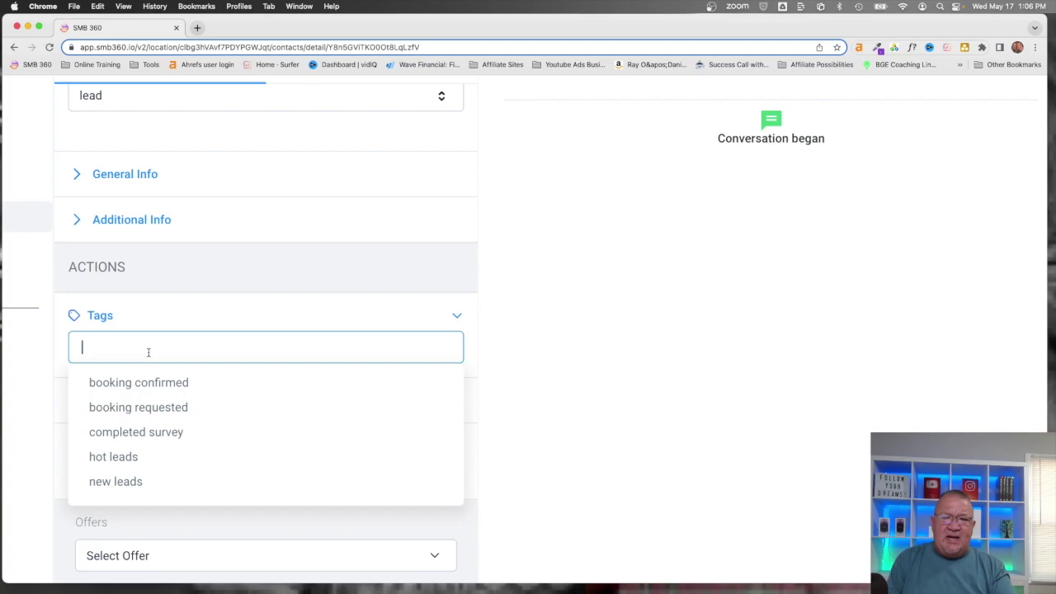
pyautogui.scroll(-1, 235, 429)
pyautogui.scroll(1, 235, 430)
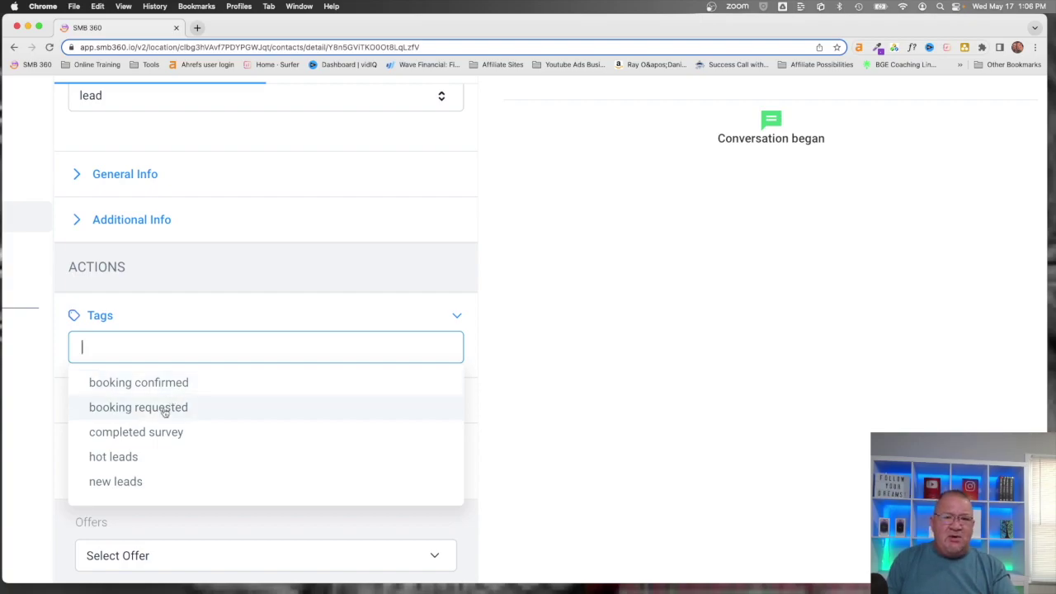
pyautogui.click(141, 482)
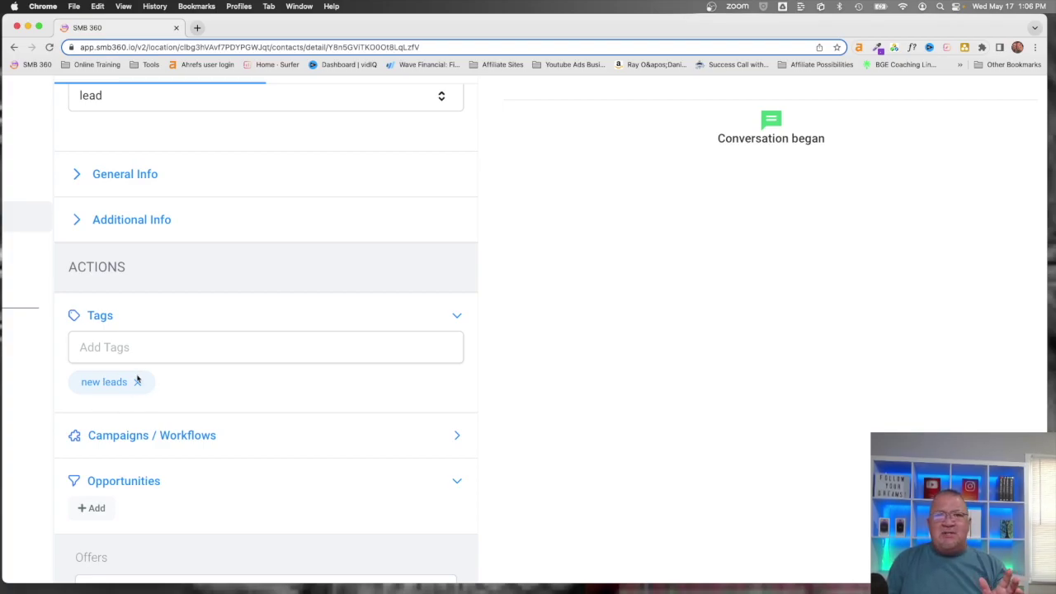
pyautogui.click(138, 349)
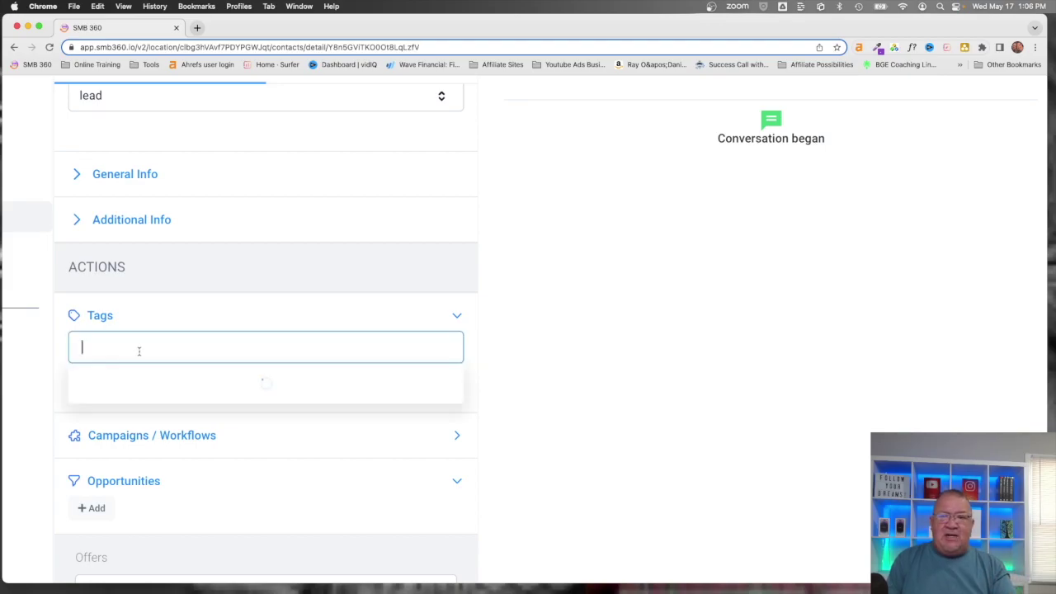
pyautogui.click(153, 406)
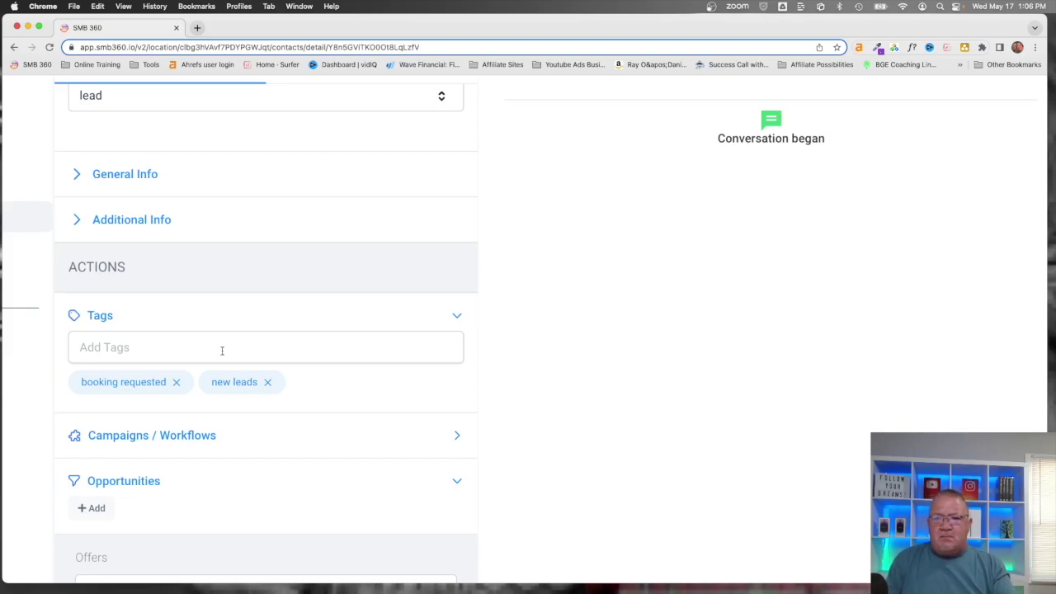
# Step: Remove both the 'new leads' and 'booking requested' tags so none remain
pyautogui.click(267, 384)
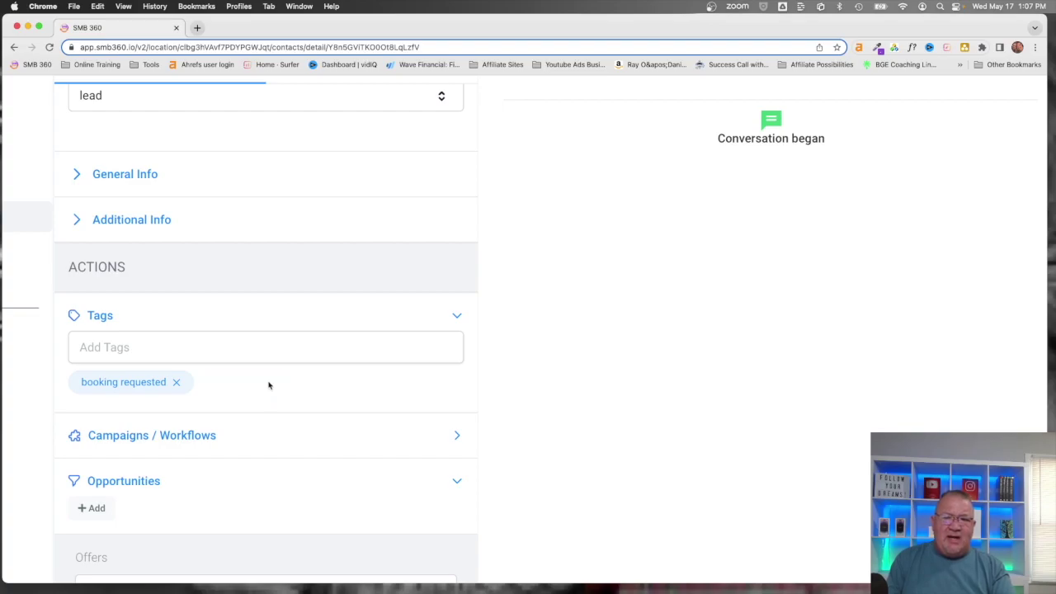
pyautogui.click(175, 382)
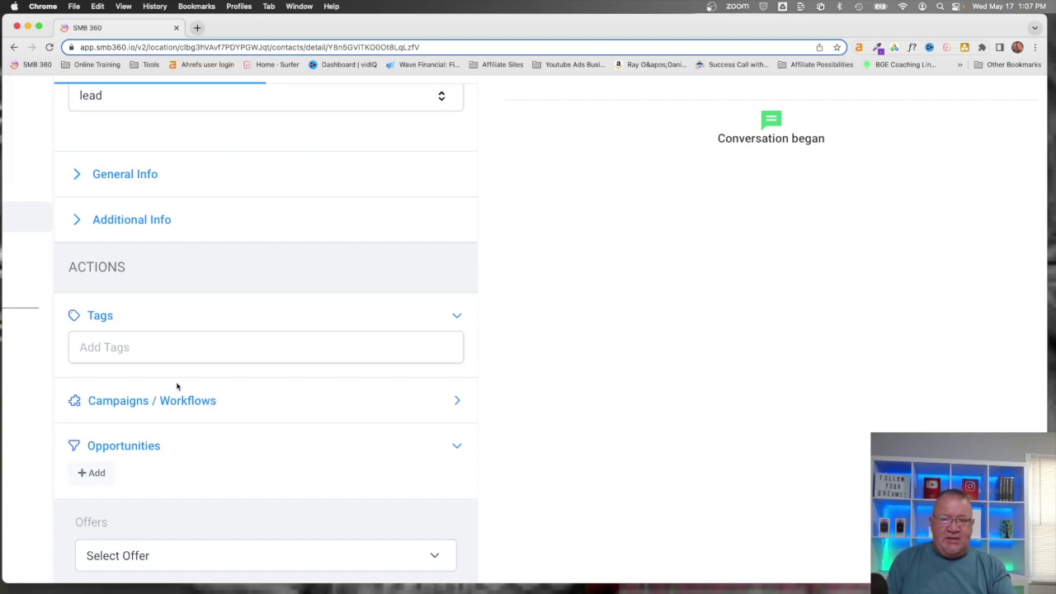
pyautogui.scroll(3, 190, 384)
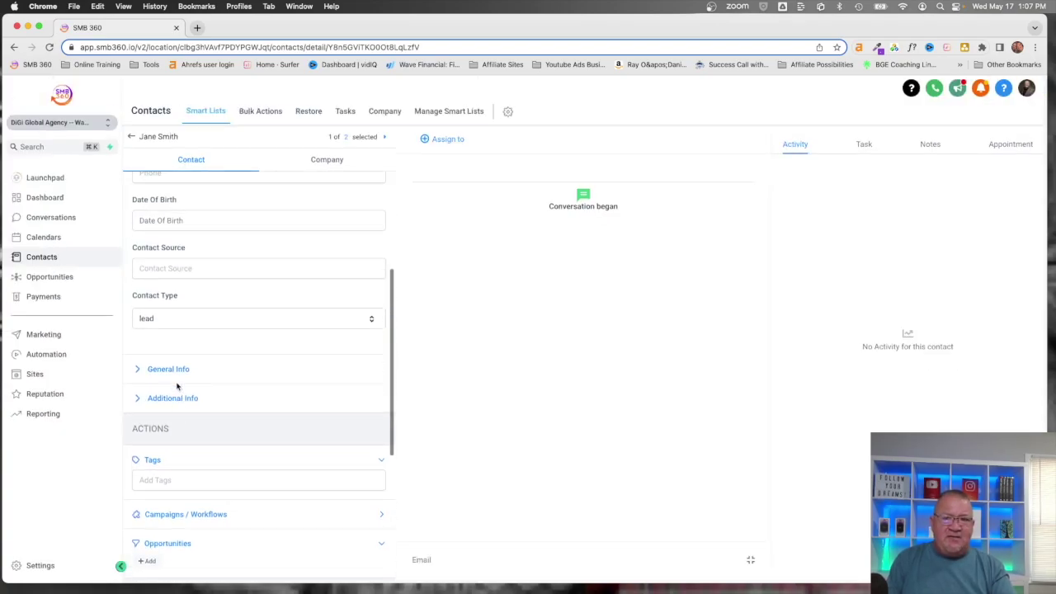
# Step: Go back from the contact's record to Smart Lists > All
pyautogui.click(131, 137)
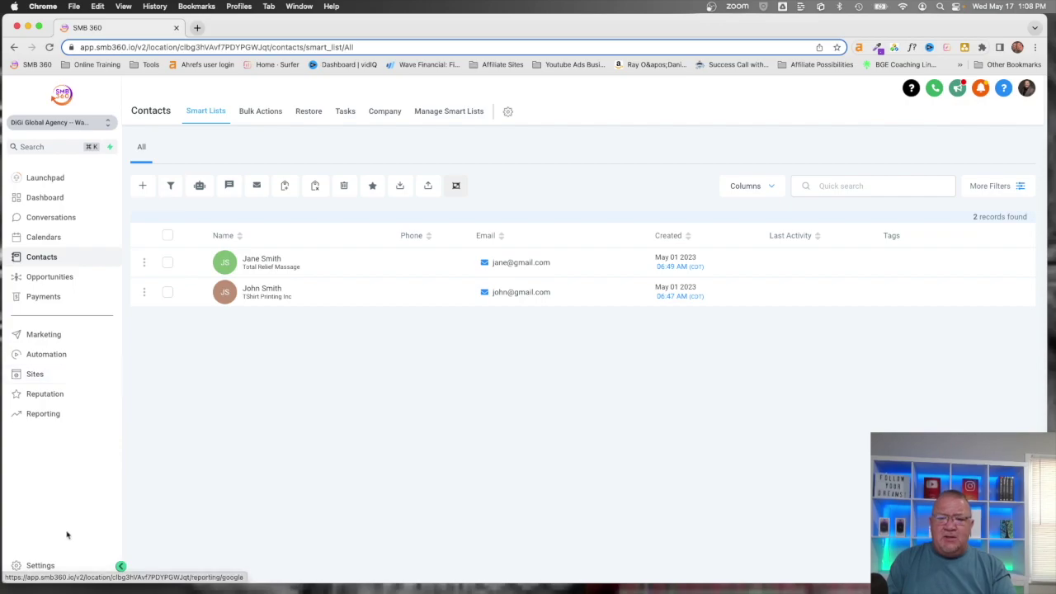
# Step: Go to Settings > Tags to see the six lead-stage tags
pyautogui.click(41, 566)
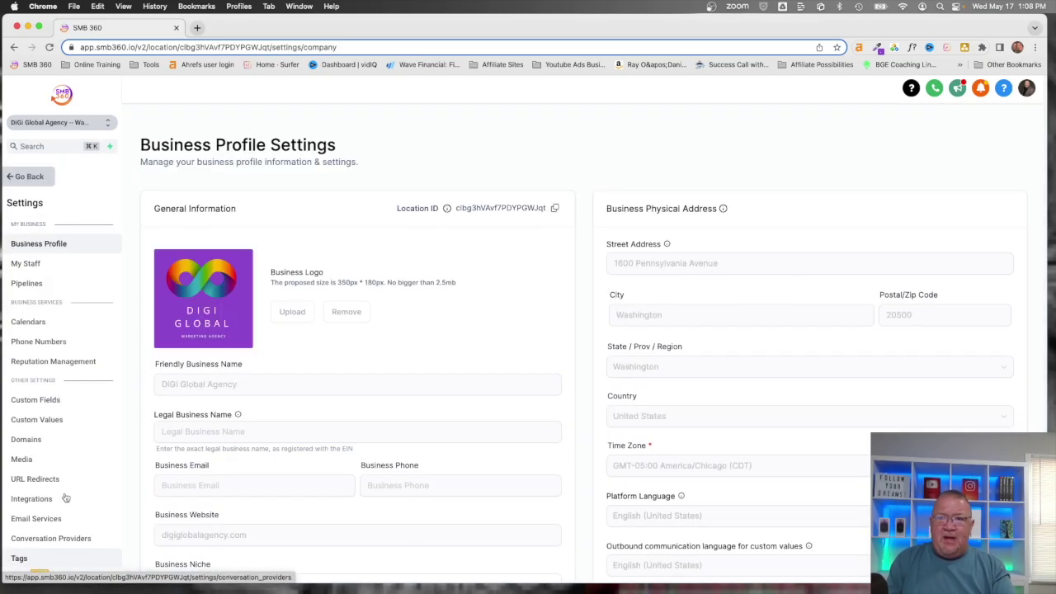
pyautogui.scroll(-1, 76, 352)
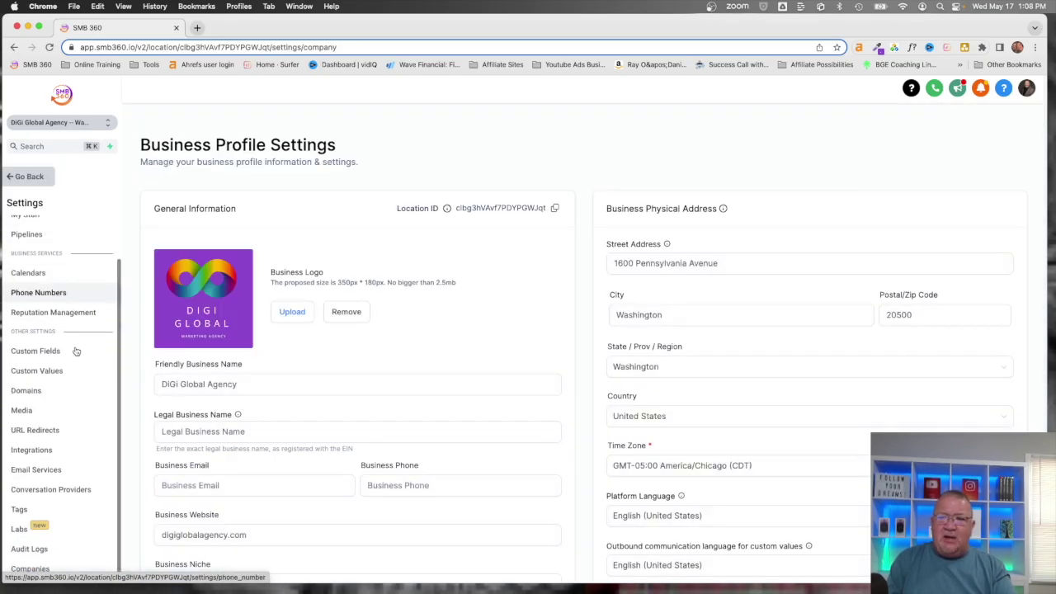
pyautogui.click(19, 511)
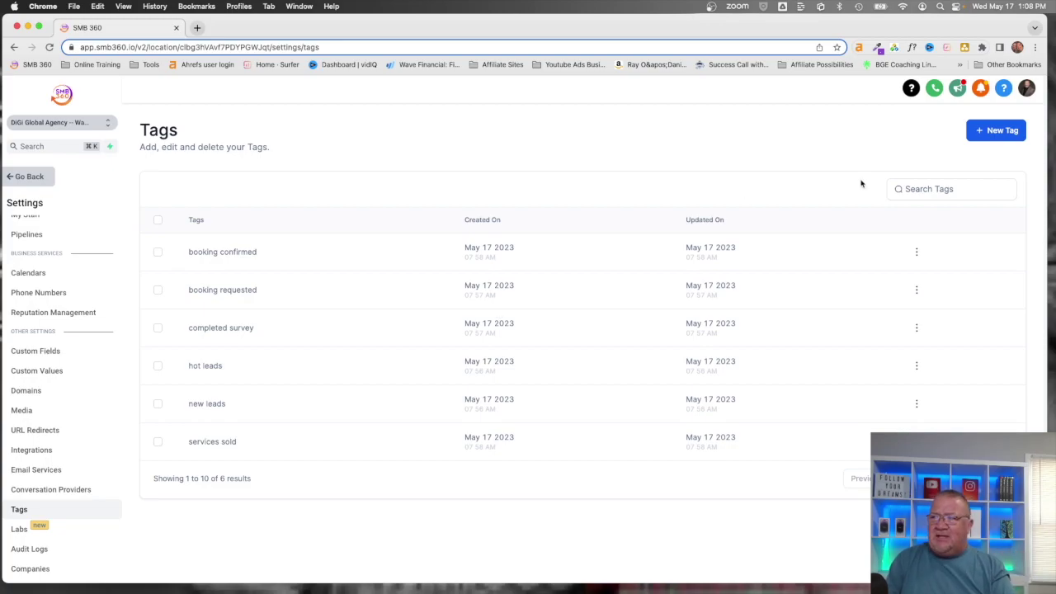
# Step: Cancel the New Tag form and close the booking confirmed tag's options unchanged
pyautogui.click(990, 132)
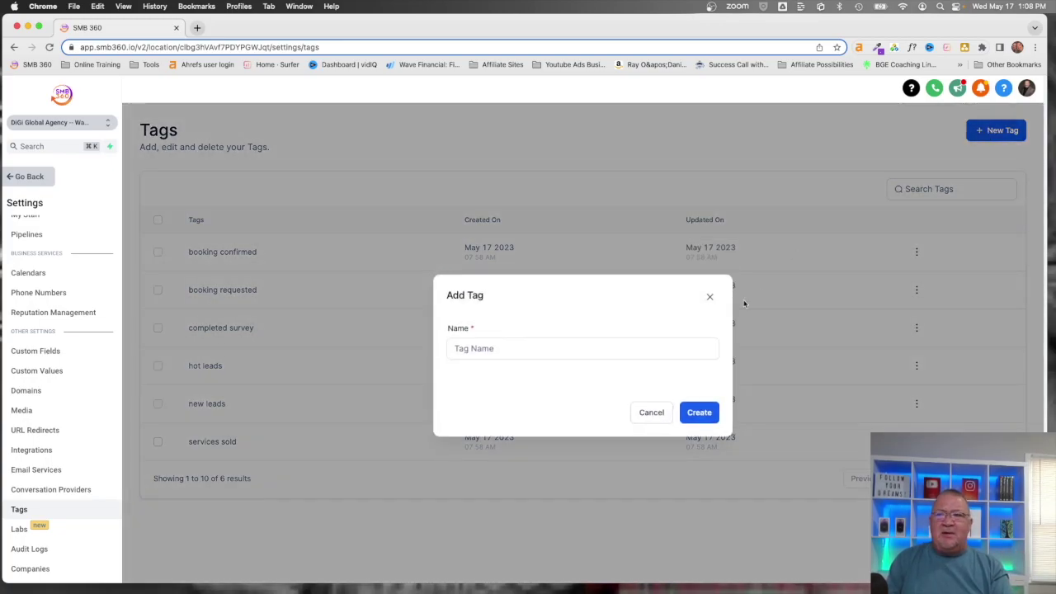
pyautogui.click(650, 416)
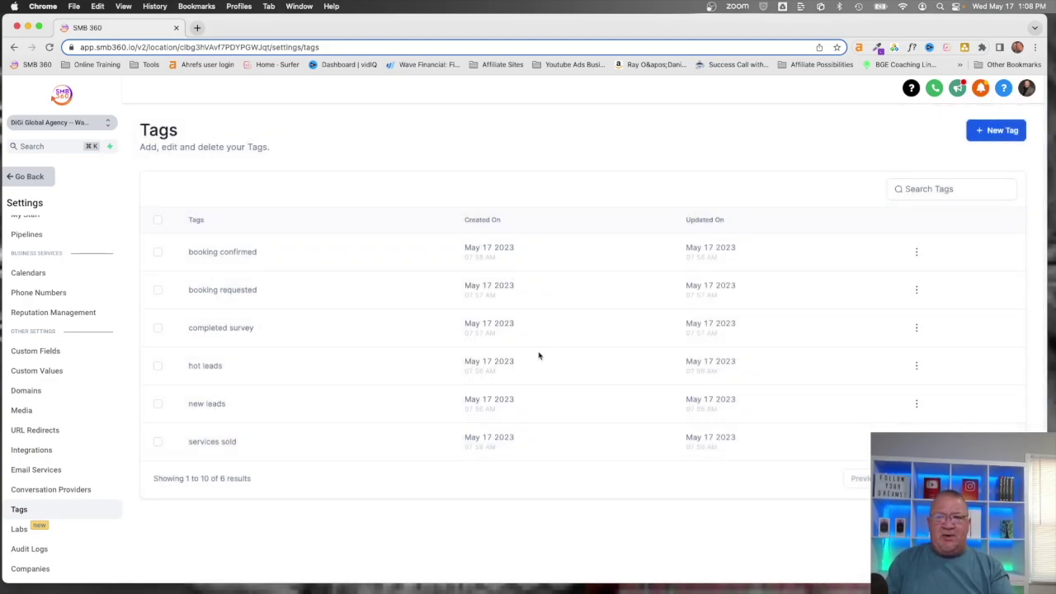
pyautogui.click(916, 251)
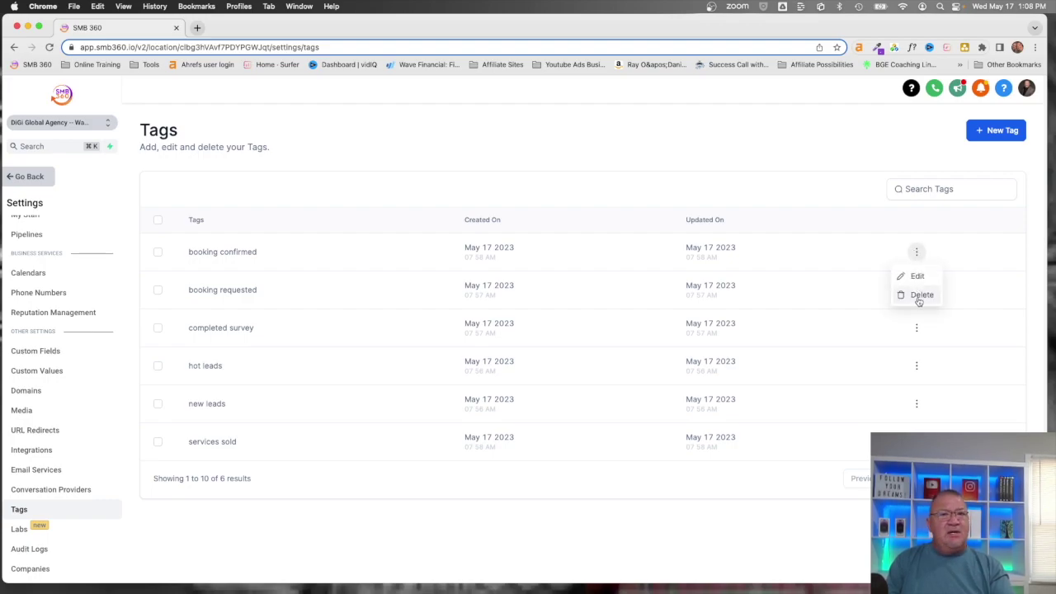
pyautogui.click(828, 192)
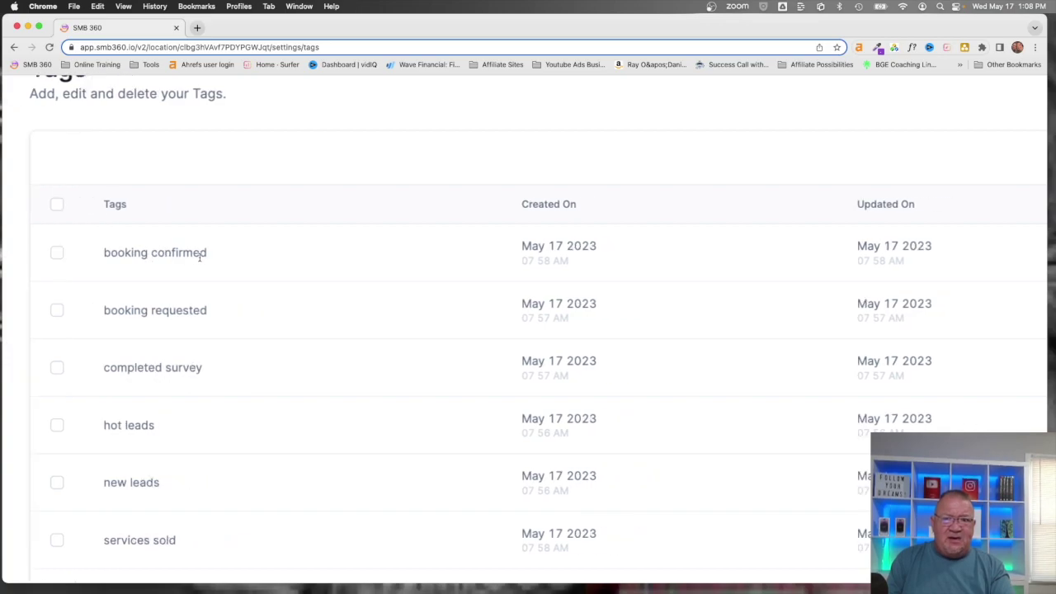
# Step: Close the booking confirmed options again without deleting, then leave Settings via Go Back
pyautogui.hscroll(3, 199, 257)
pyautogui.click(999, 252)
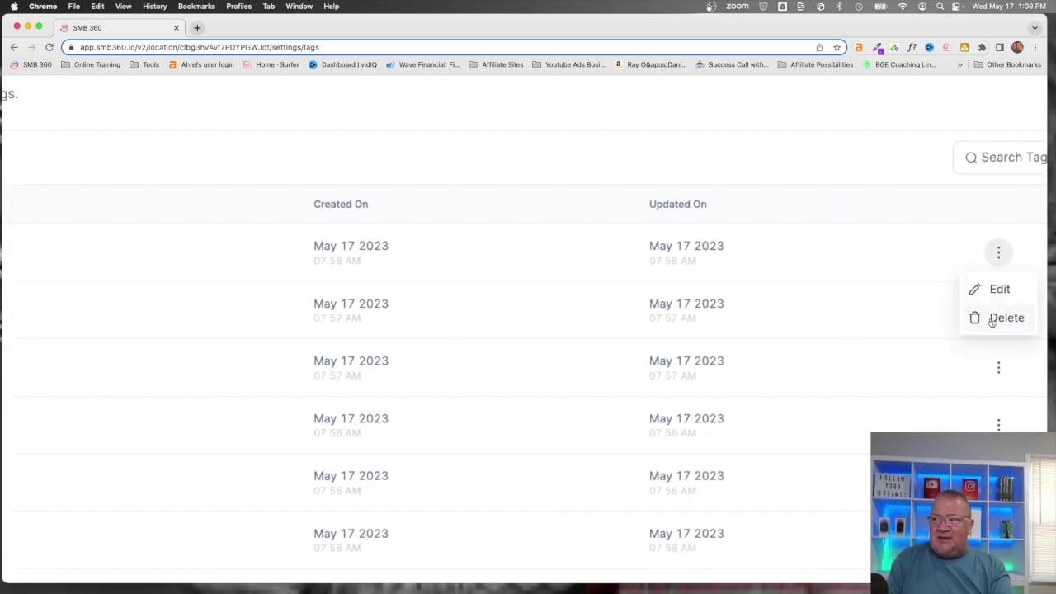
pyautogui.click(915, 245)
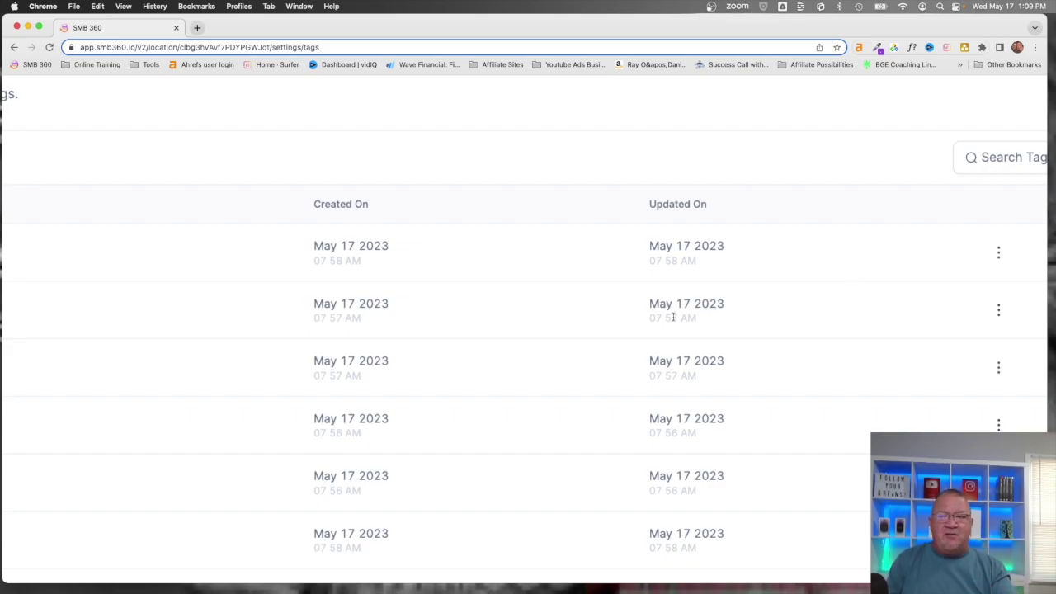
pyautogui.scroll(-5, 674, 317)
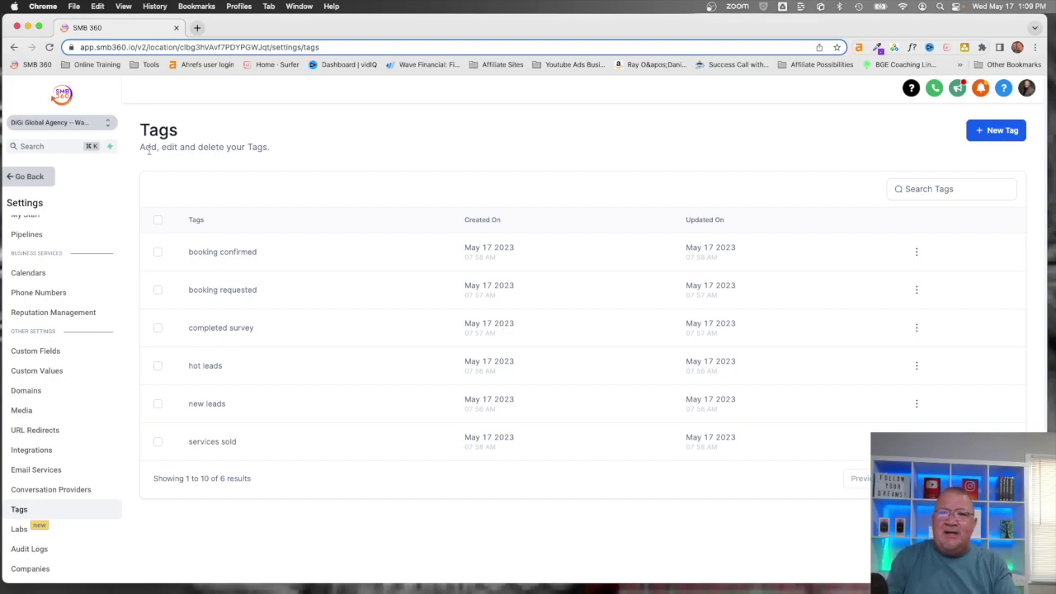
pyautogui.click(40, 179)
# Step: From Automation, choose Create Workflow to reach the template picker
pyautogui.click(44, 355)
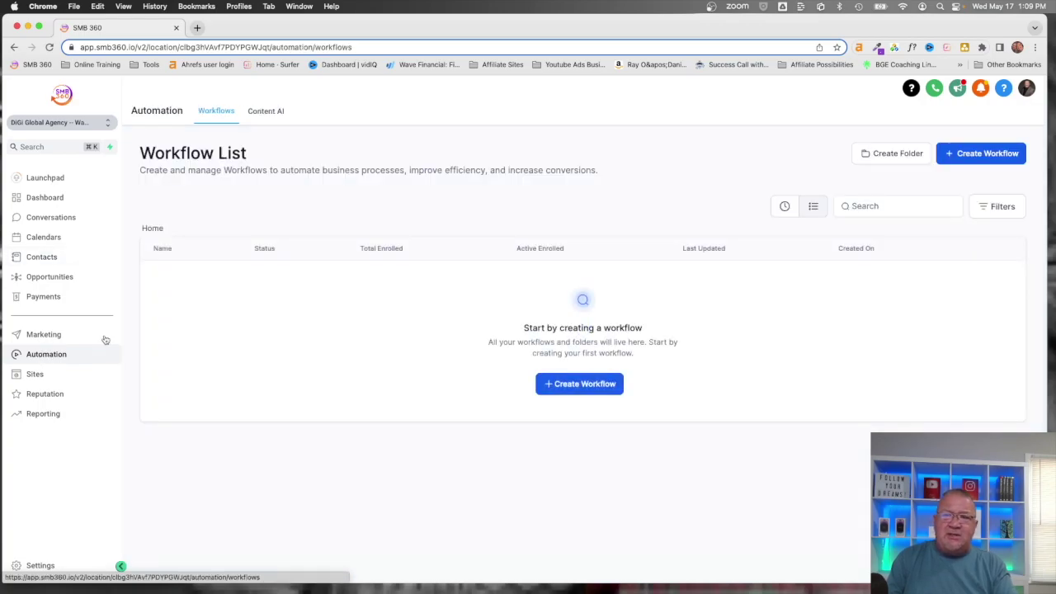
pyautogui.click(559, 386)
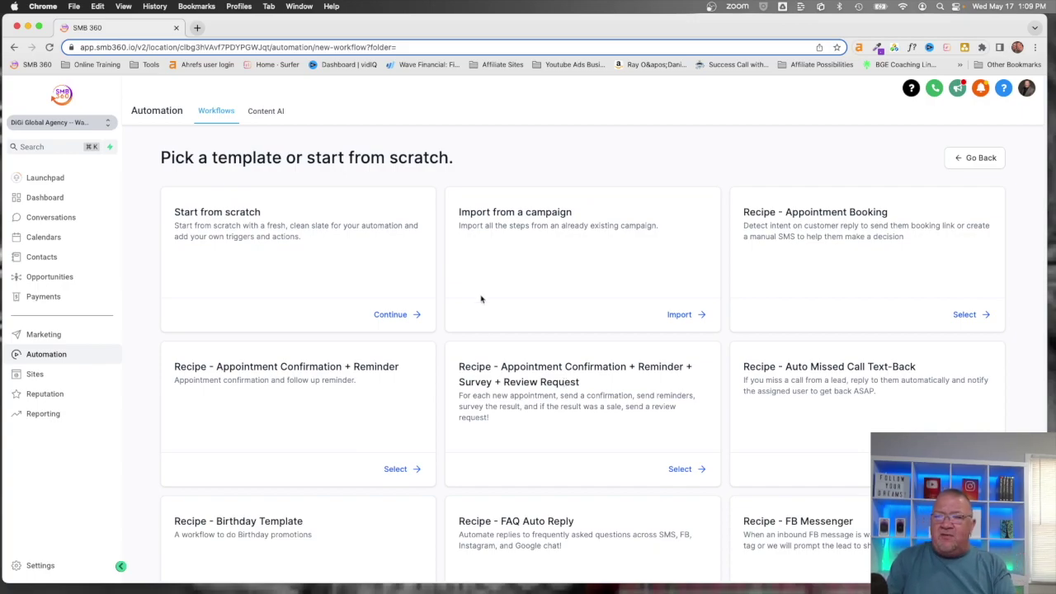
pyautogui.scroll(-5, 528, 274)
pyautogui.scroll(5, 528, 274)
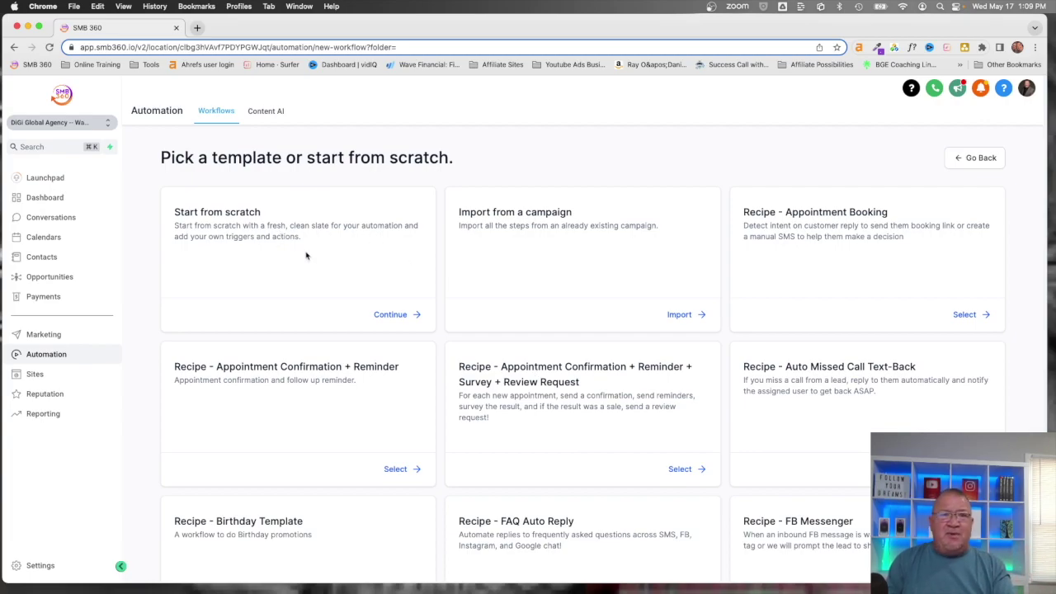
# Step: Start a workflow from scratch and search the triggers for 'tag'
pyautogui.click(385, 314)
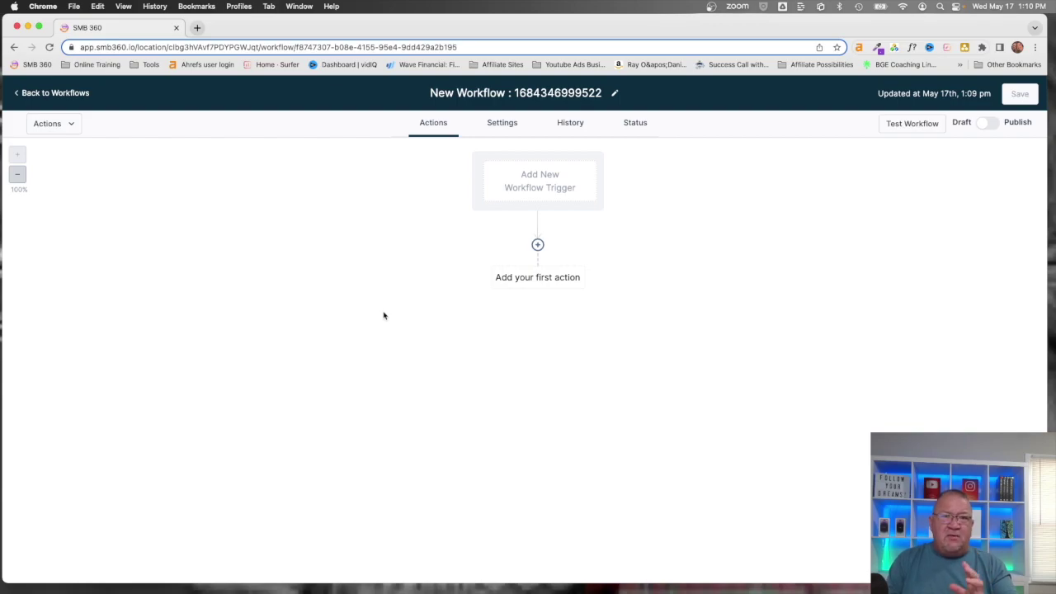
pyautogui.click(534, 185)
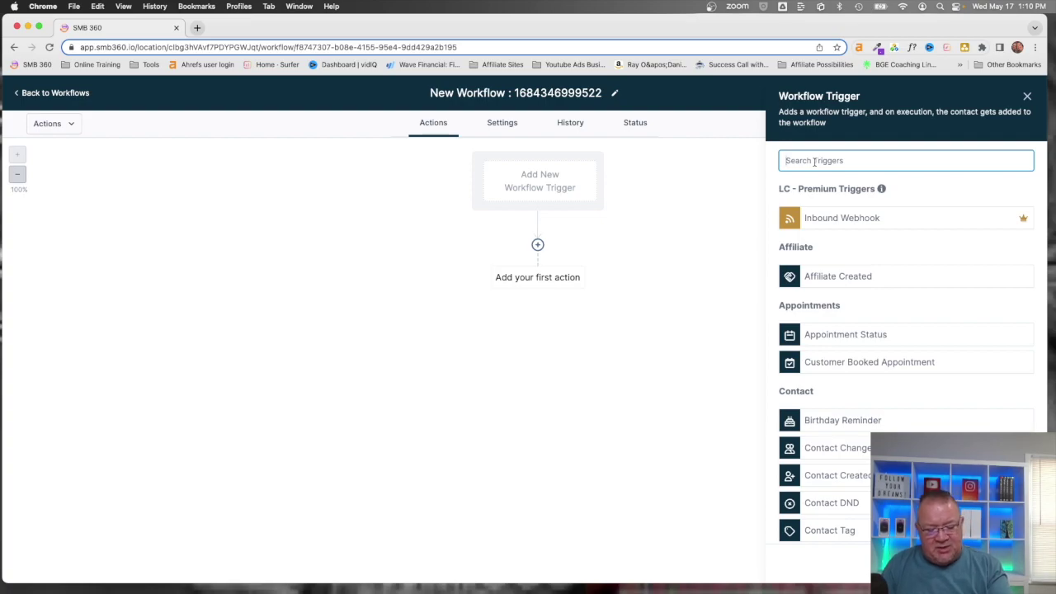
pyautogui.write('tag')
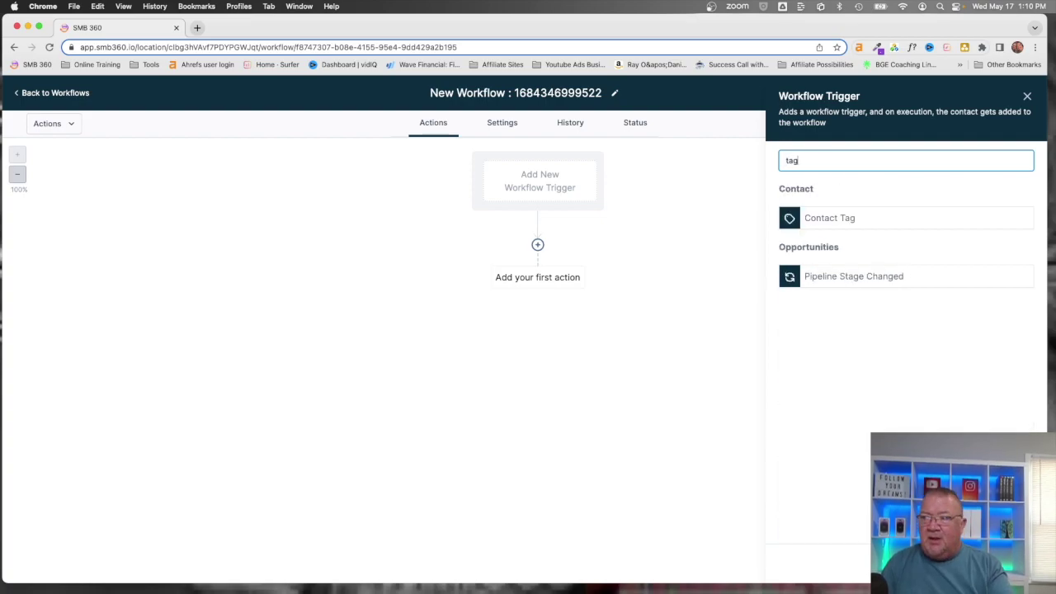
# Step: Set a Contact Tag trigger with a Tag Added filter for the 'new leads' tag
pyautogui.click(820, 221)
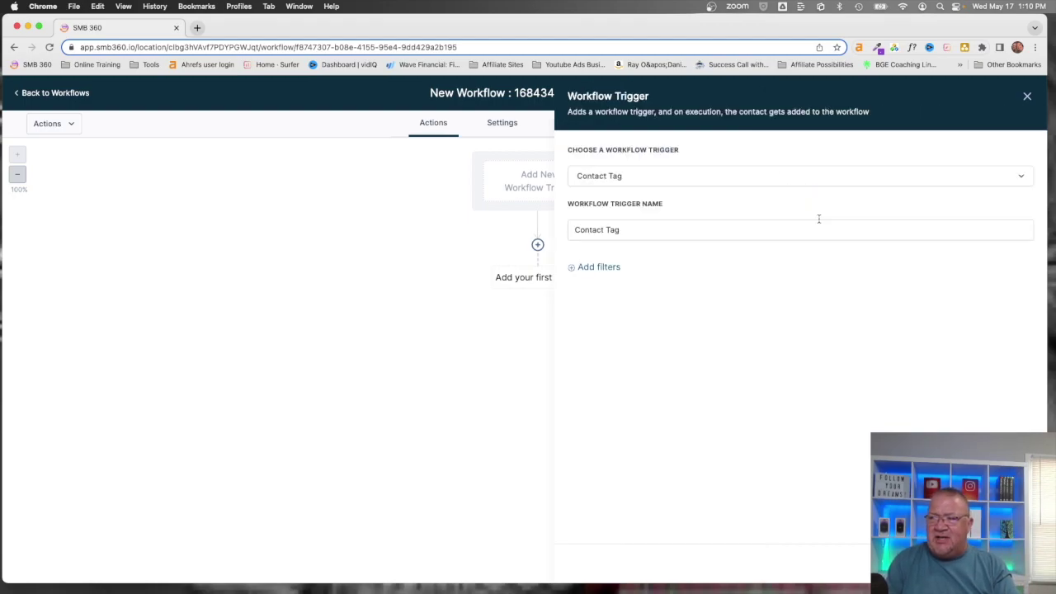
pyautogui.click(599, 267)
pyautogui.click(601, 283)
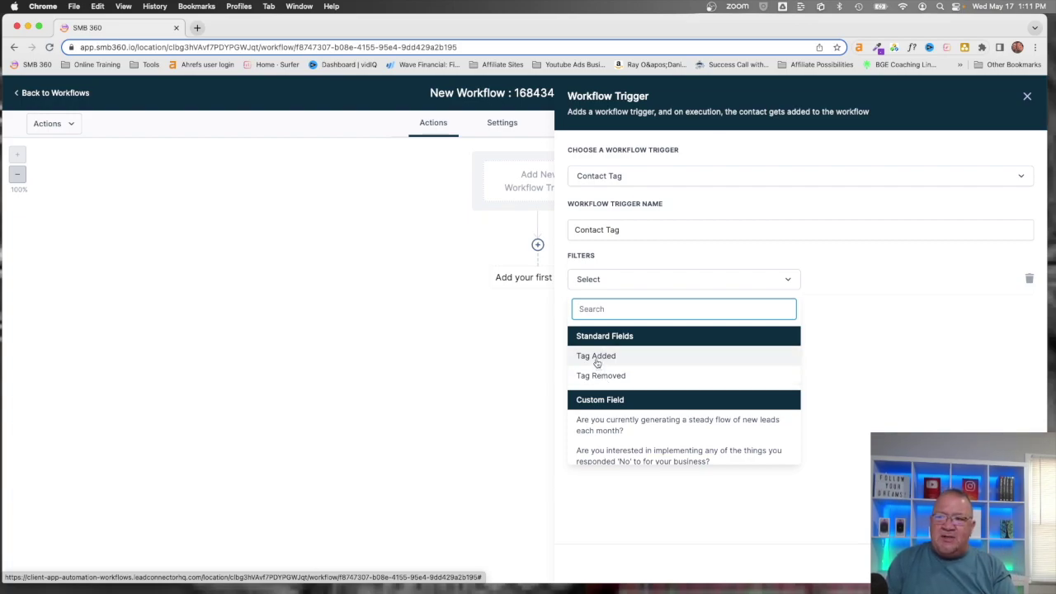
pyautogui.click(596, 359)
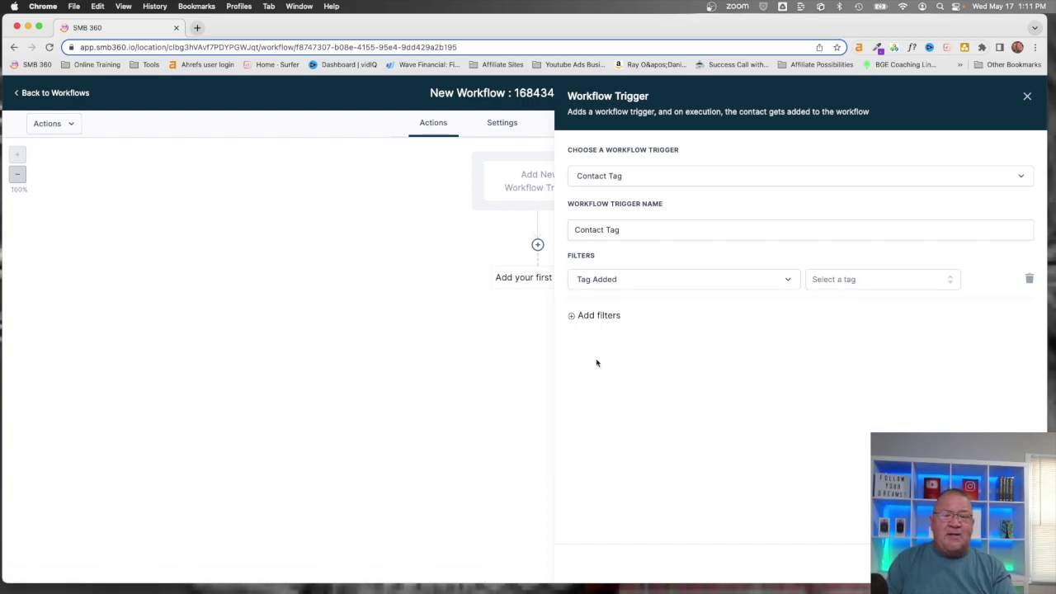
pyautogui.click(861, 283)
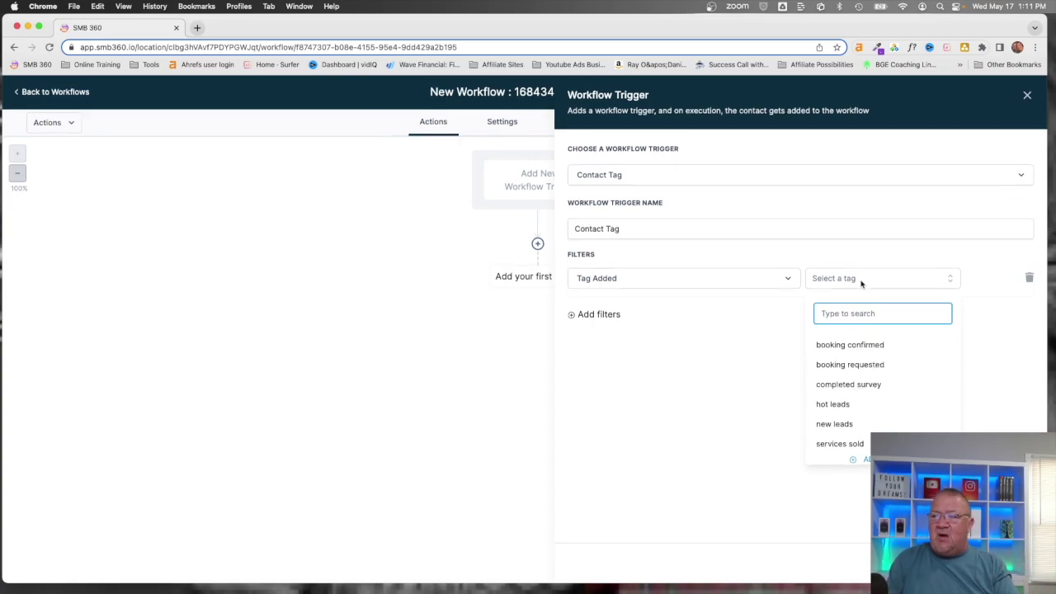
pyautogui.click(835, 425)
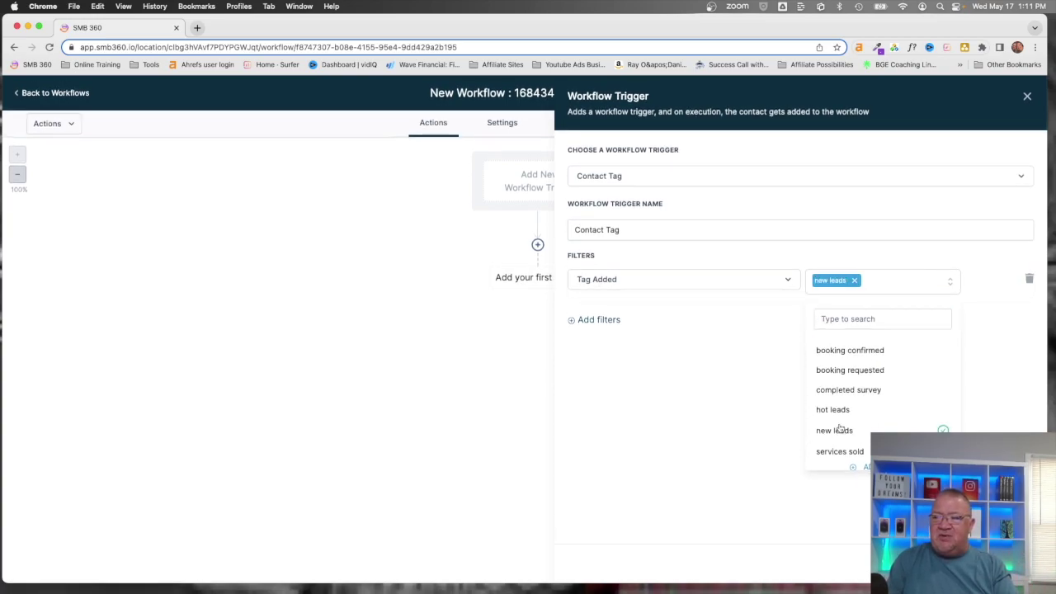
pyautogui.click(950, 282)
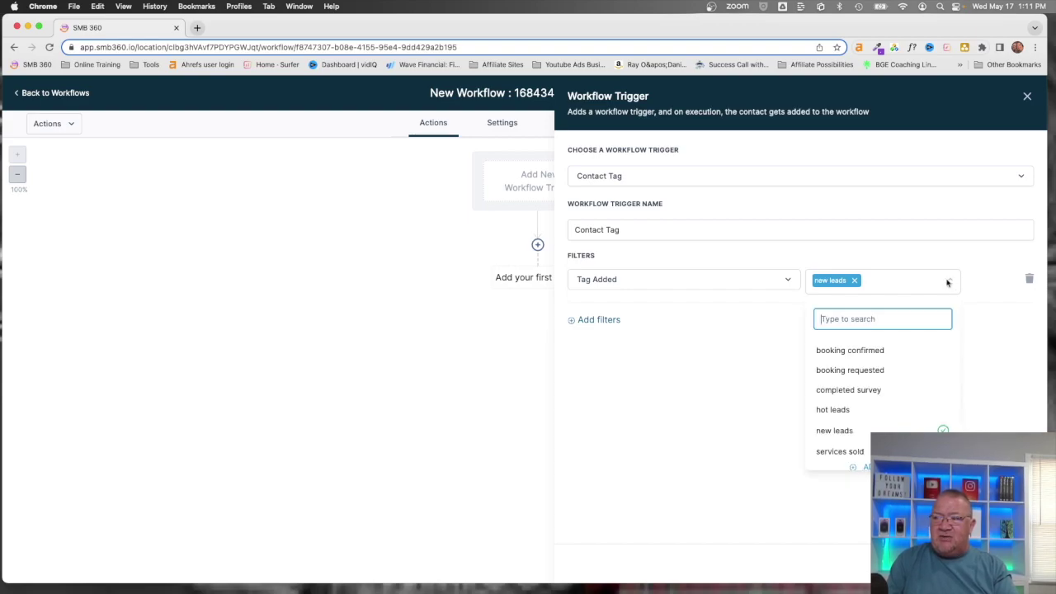
pyautogui.click(837, 393)
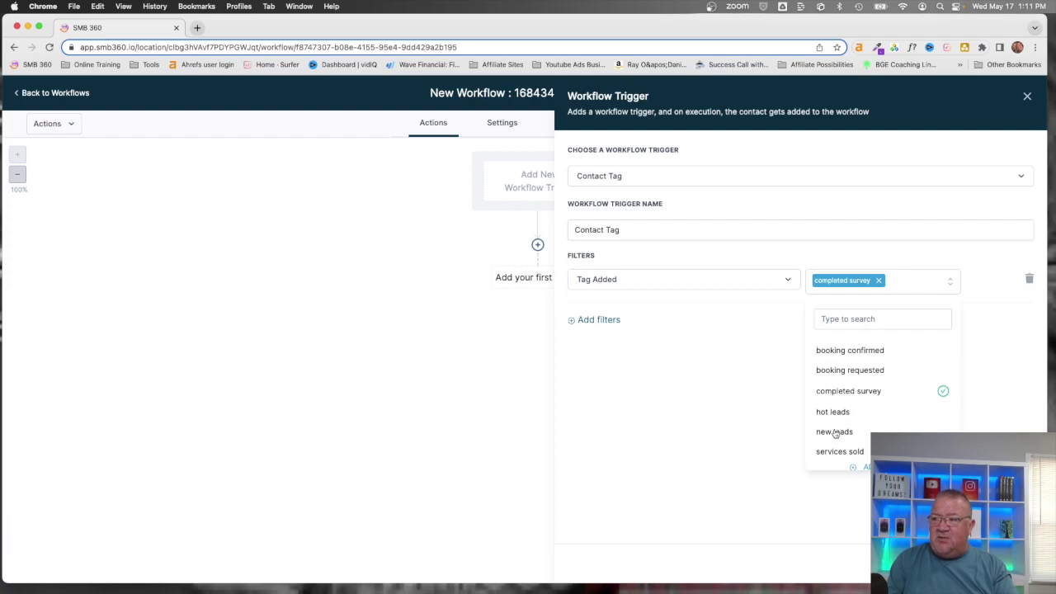
pyautogui.click(834, 432)
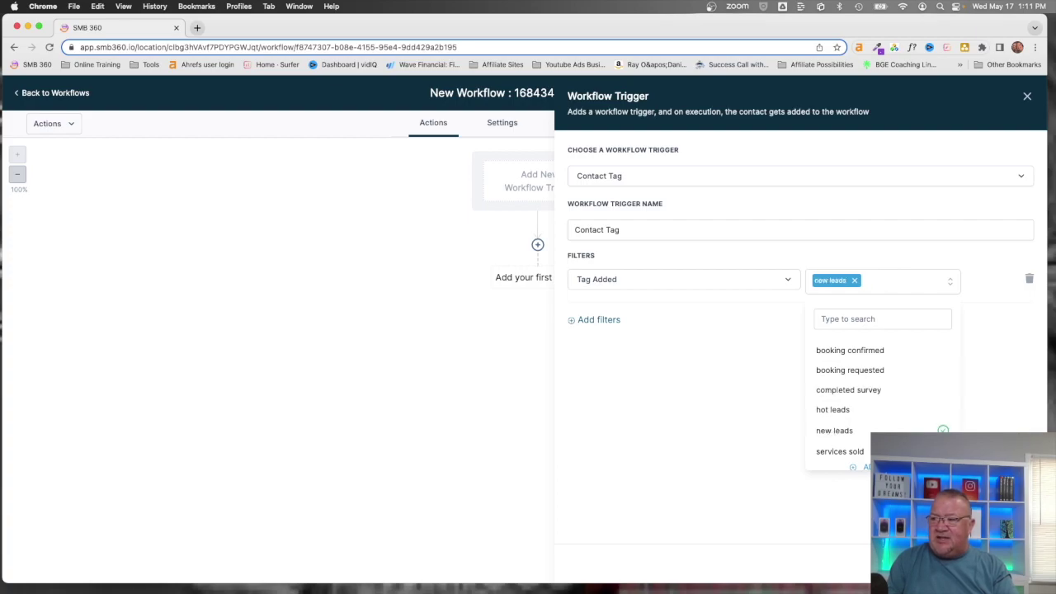
pyautogui.click(693, 377)
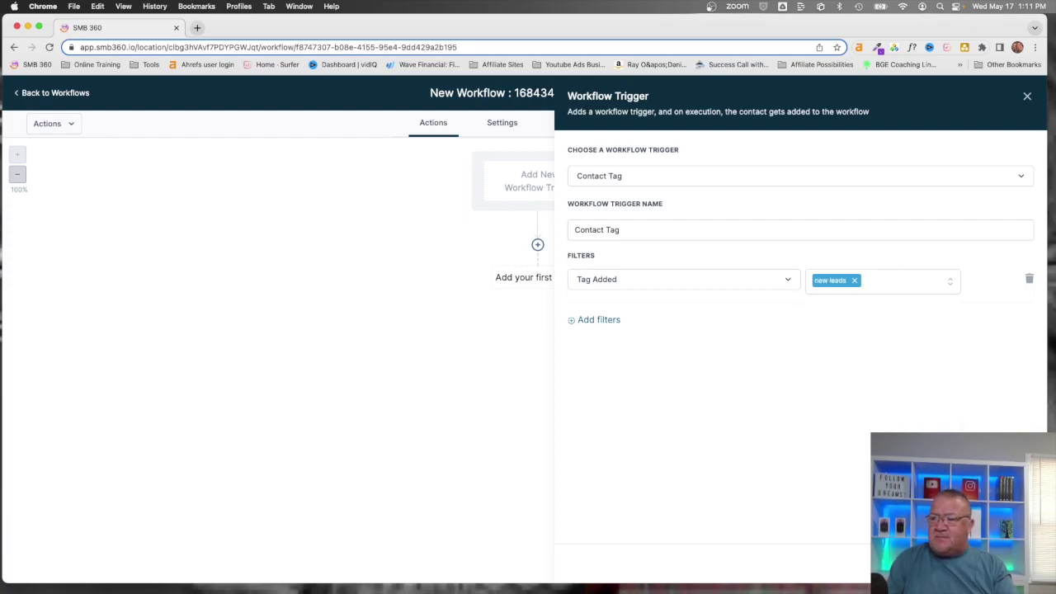
pyautogui.click(999, 567)
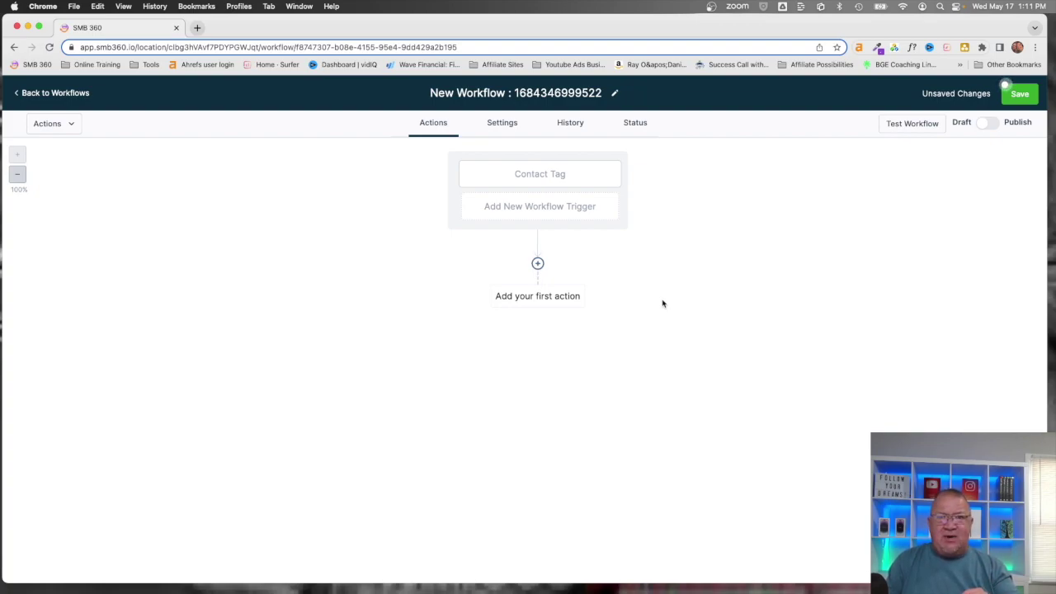
# Step: Add a Create/Update Opportunity action using the Marketing Audit Leads pipeline
pyautogui.click(538, 263)
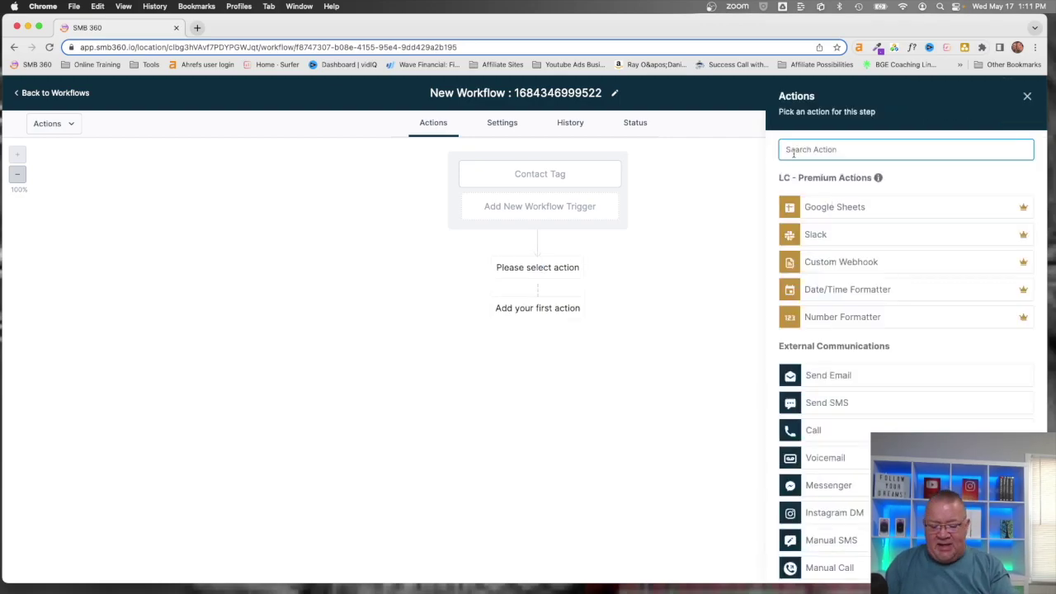
pyautogui.write('pip')
pyautogui.press('BackSpace')
pyautogui.press('BackSpace')
pyautogui.press('BackSpace')
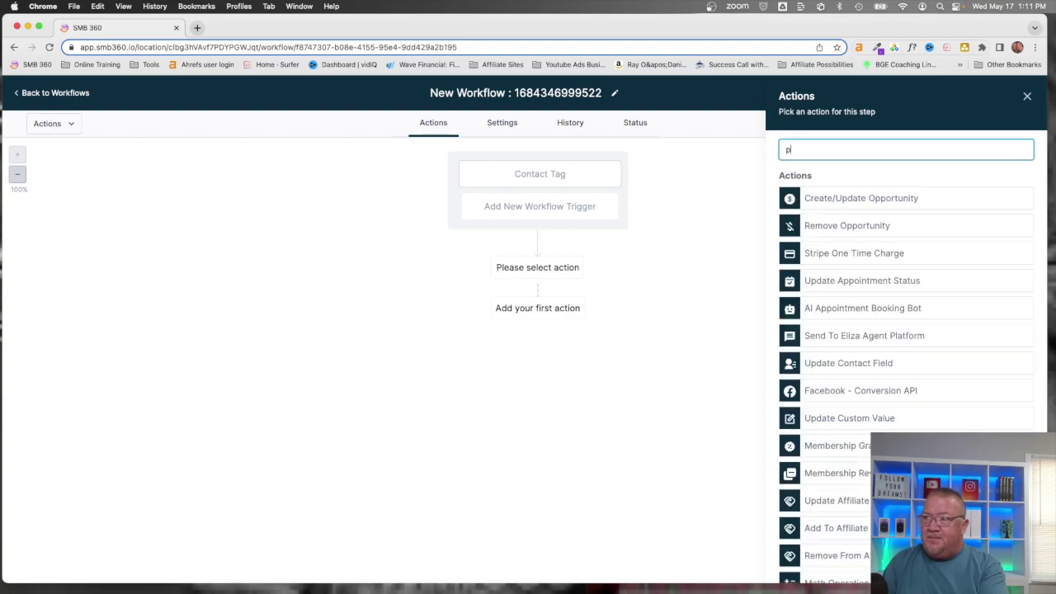
pyautogui.write('op')
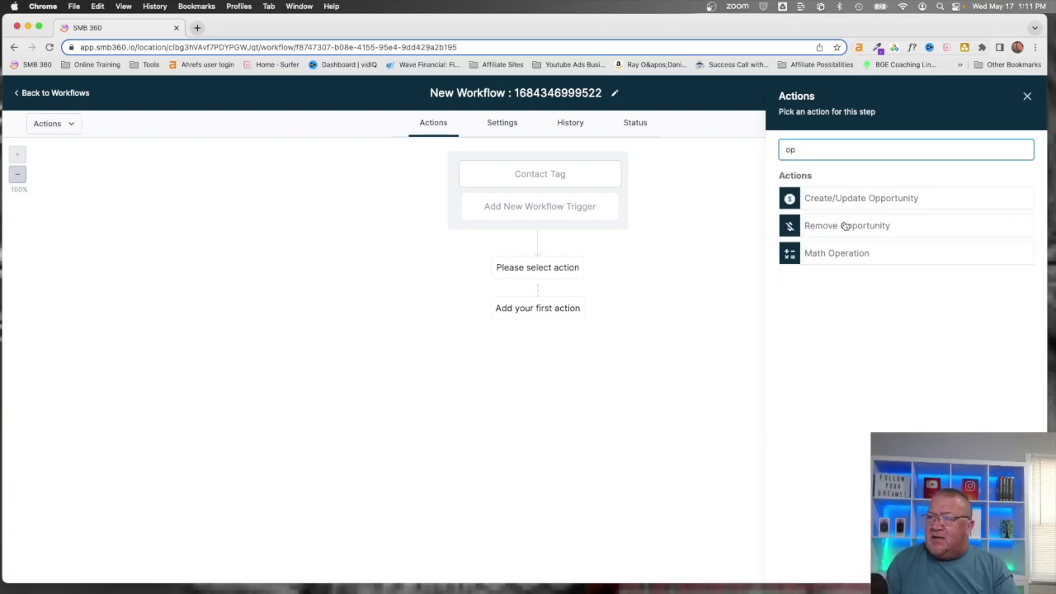
pyautogui.click(818, 199)
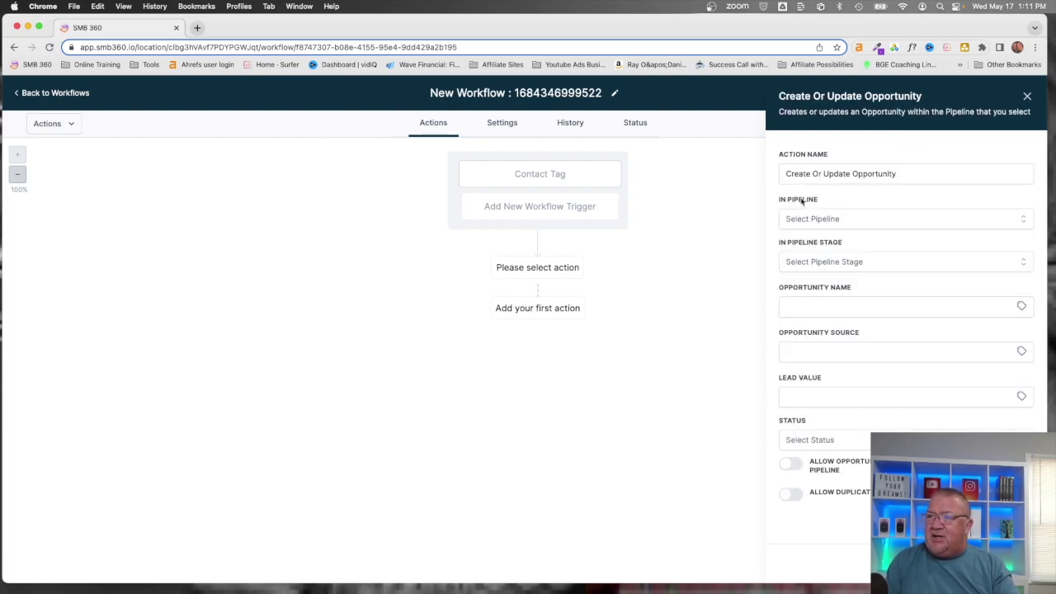
pyautogui.click(813, 218)
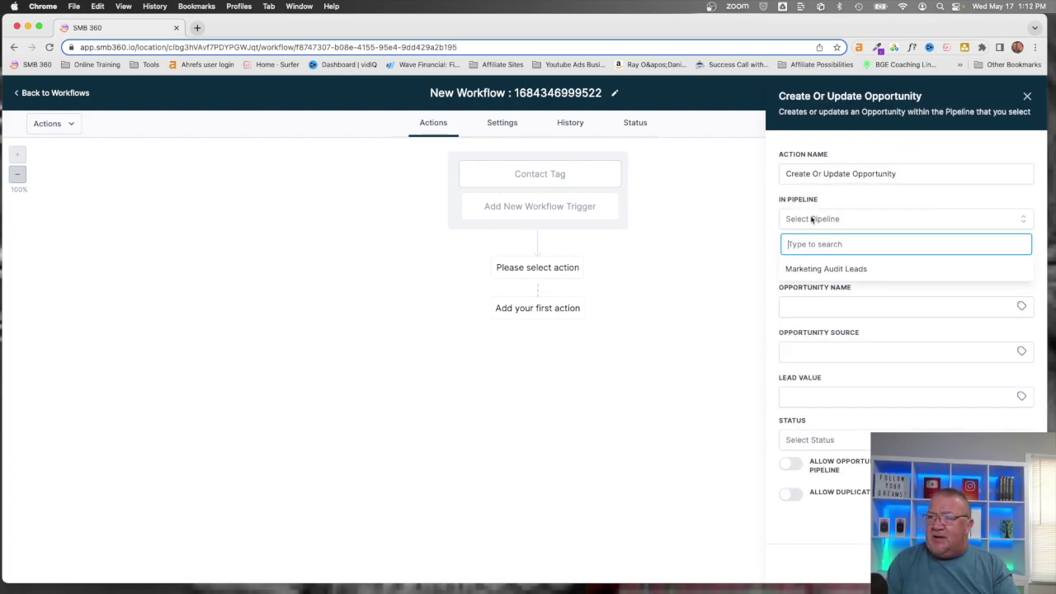
pyautogui.click(828, 270)
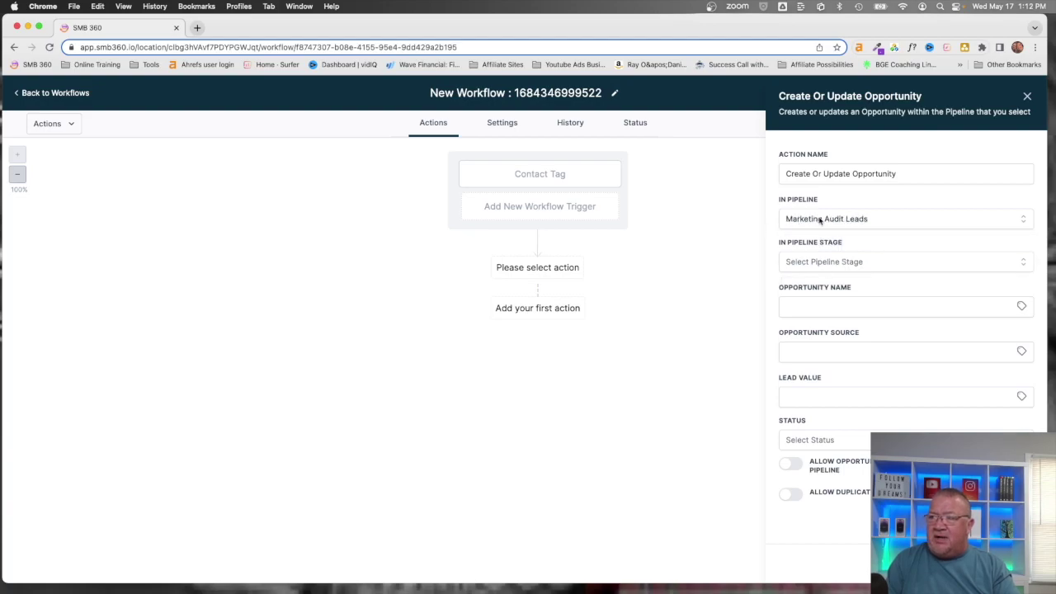
# Step: Choose the New Leads stage and insert Contact > Full Name as the opportunity name
pyautogui.click(822, 263)
pyautogui.click(804, 310)
pyautogui.click(809, 307)
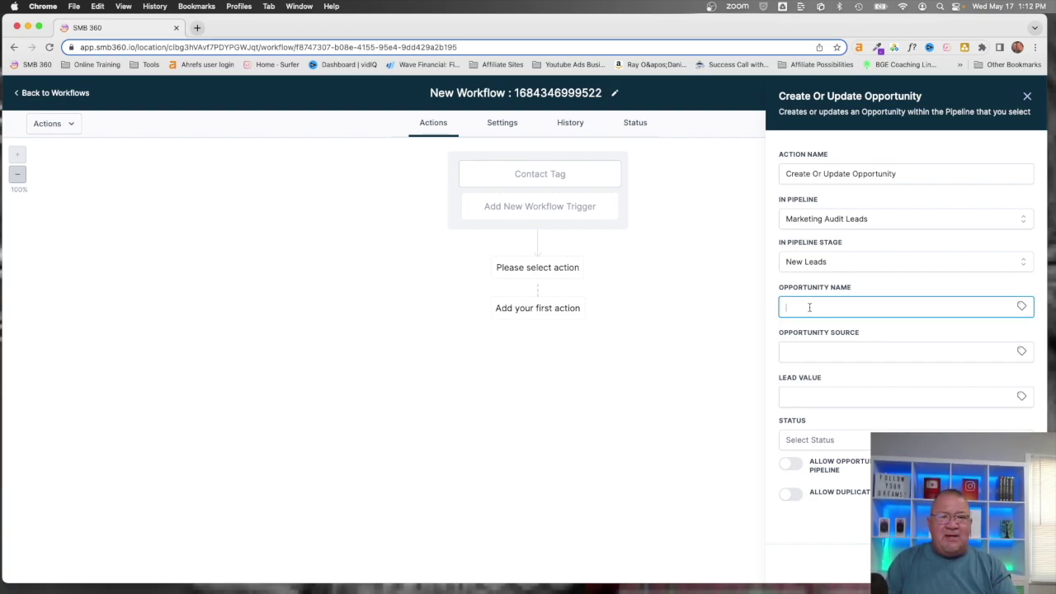
pyautogui.click(1021, 307)
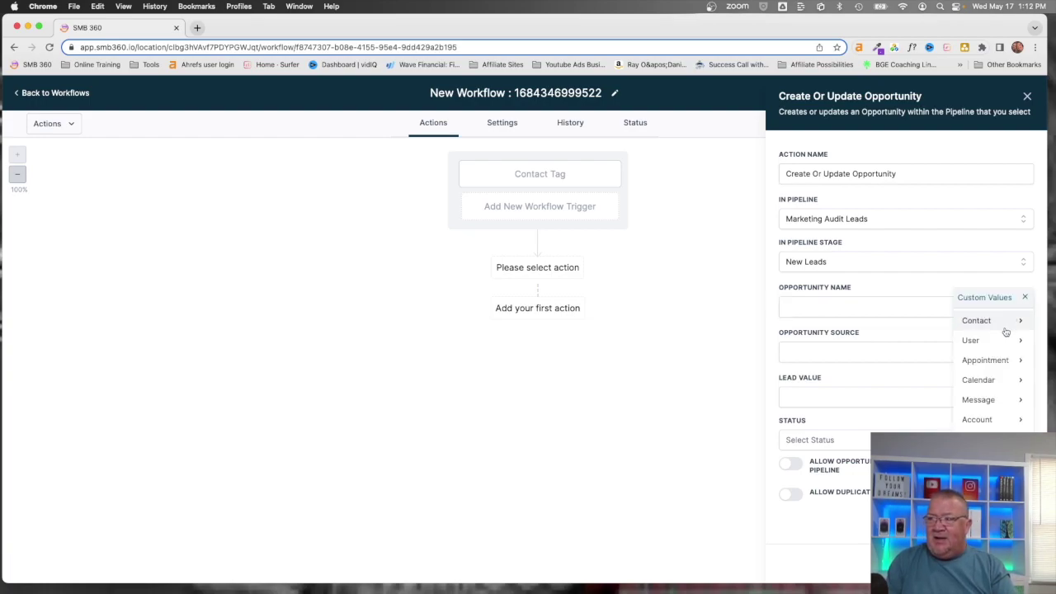
pyautogui.click(999, 326)
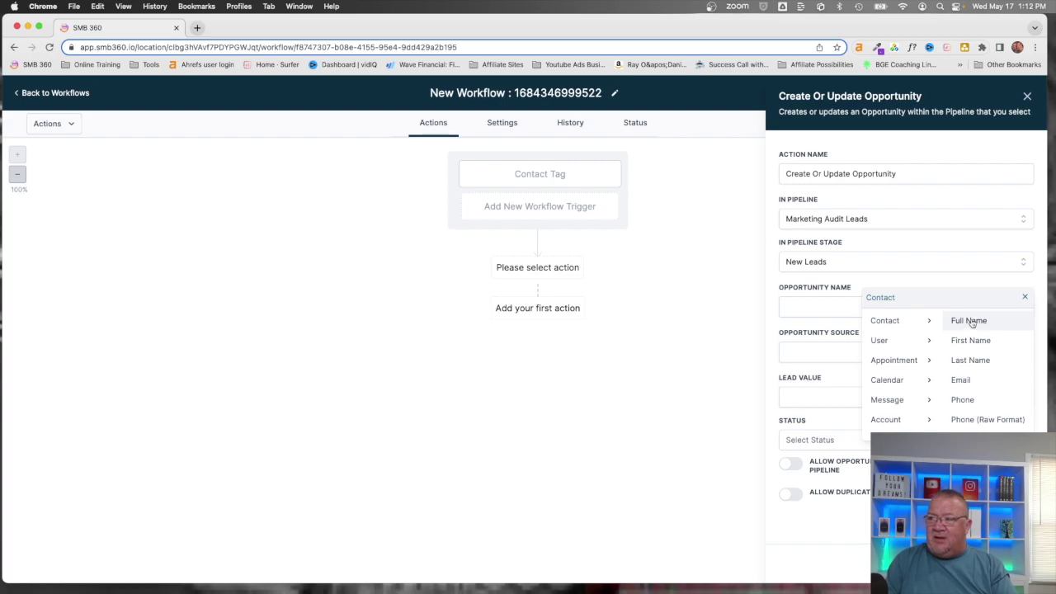
pyautogui.click(972, 322)
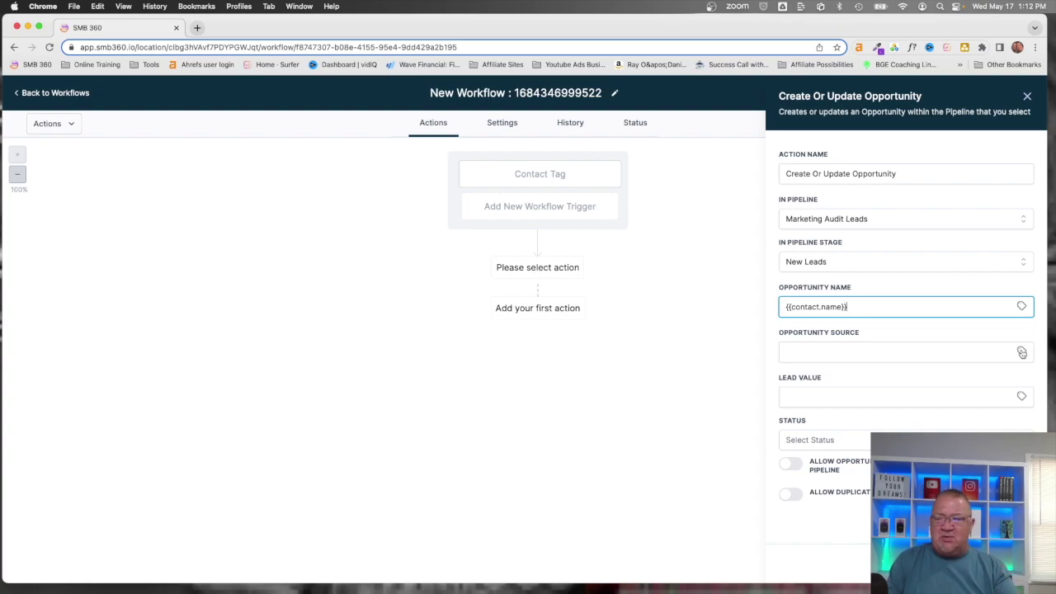
# Step: Enter a lead value of 100 and close the opportunity step
pyautogui.click(947, 398)
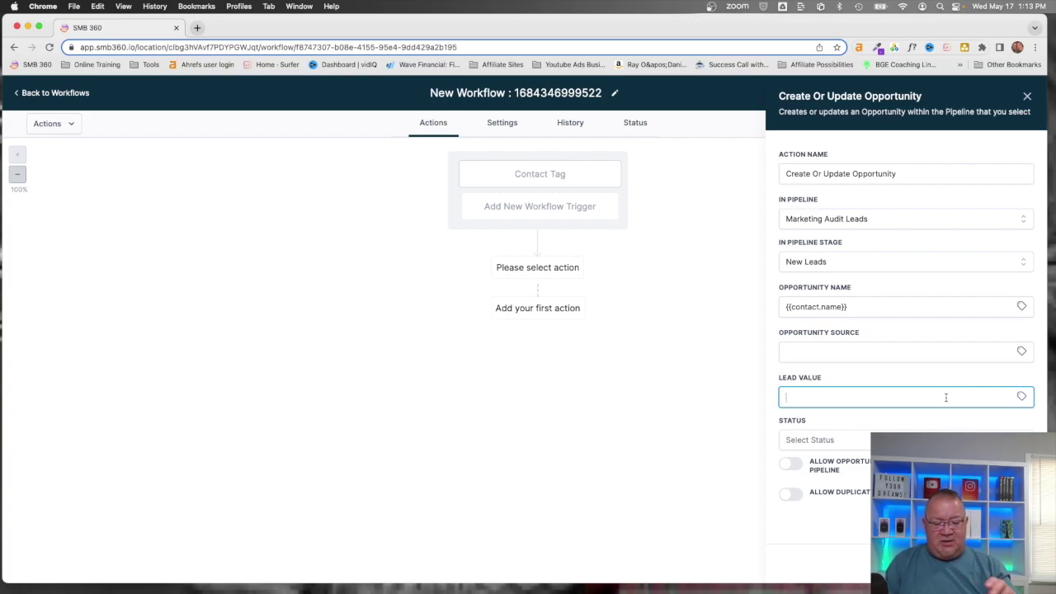
pyautogui.write('00')
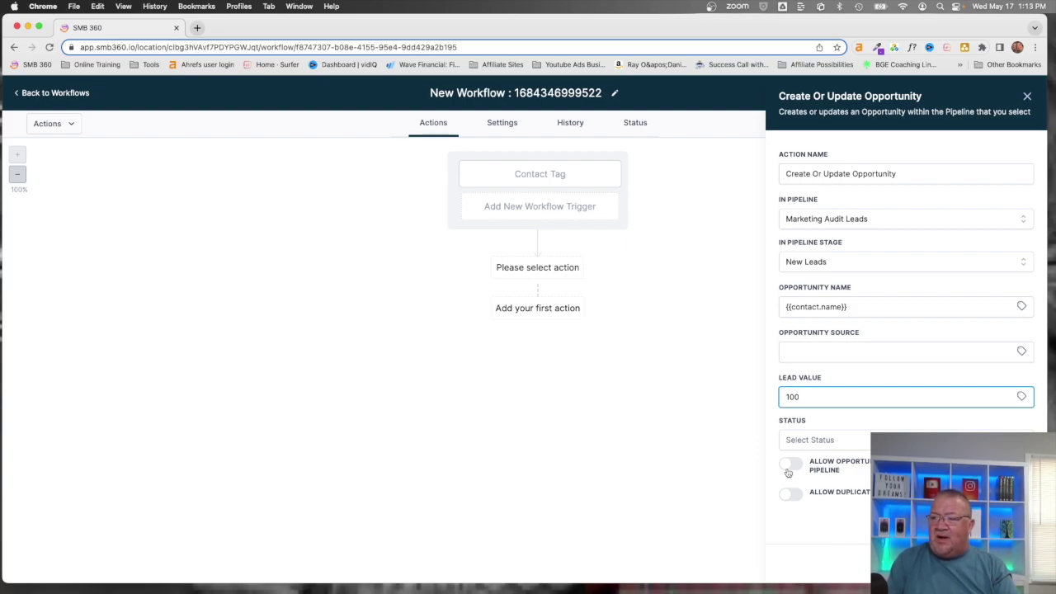
pyautogui.click(990, 561)
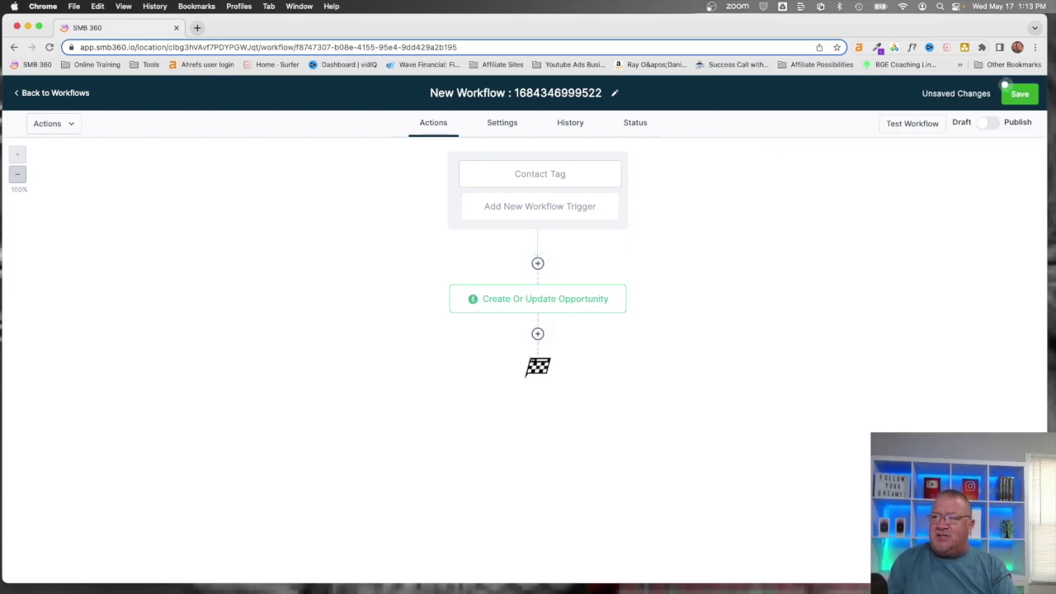
# Step: Publish and save the workflow, then go back via Opportunities to the Contacts list
pyautogui.click(983, 123)
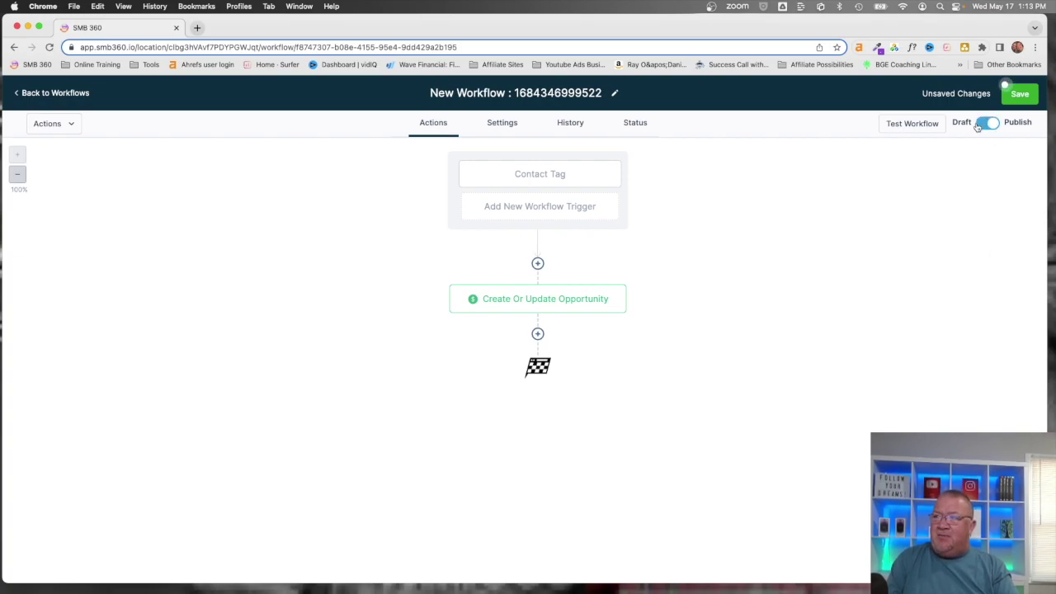
pyautogui.click(1020, 94)
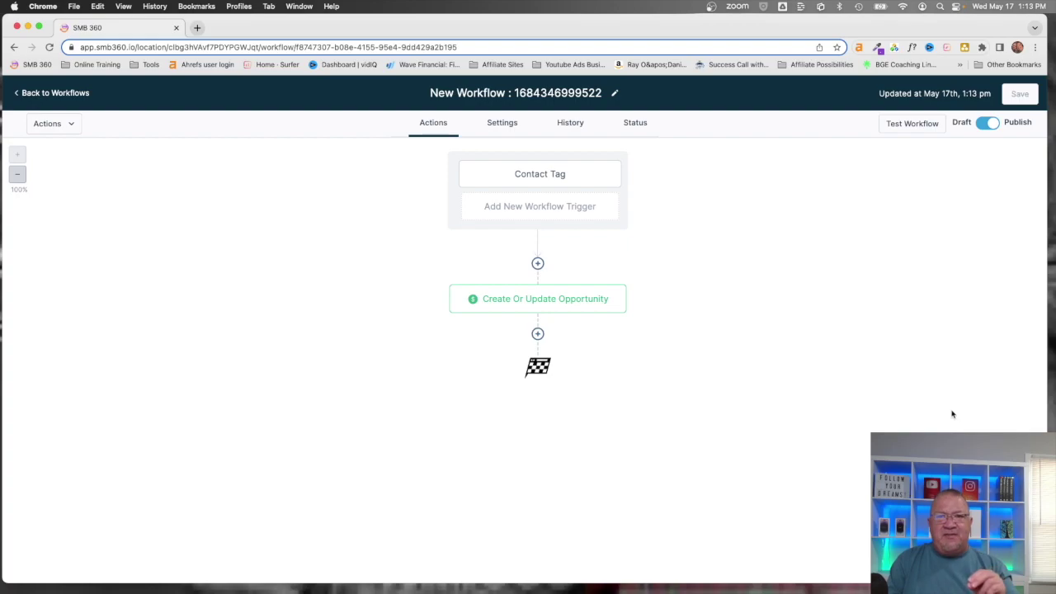
pyautogui.click(31, 94)
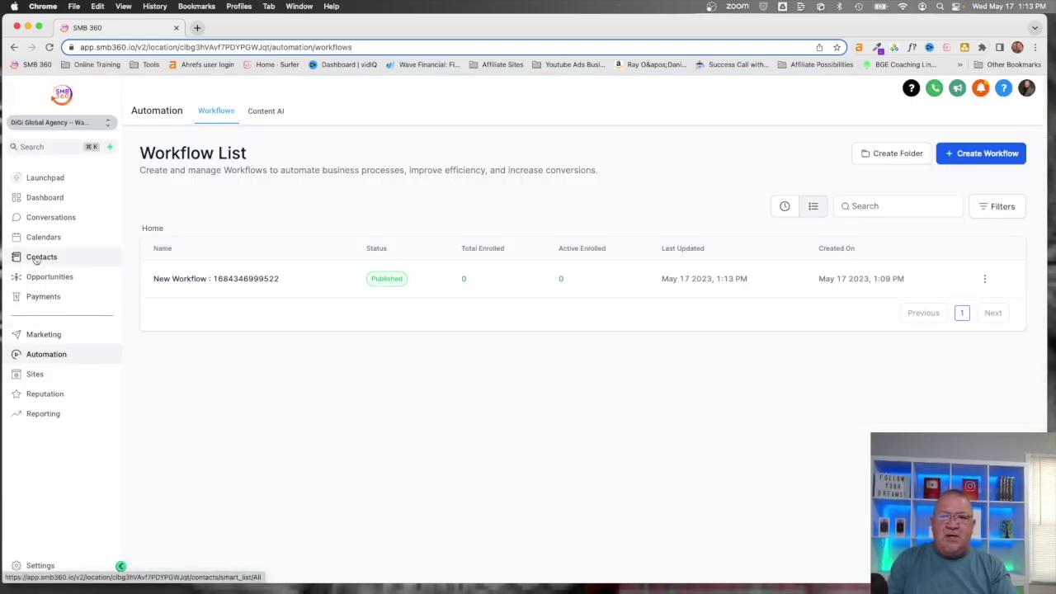
pyautogui.click(44, 279)
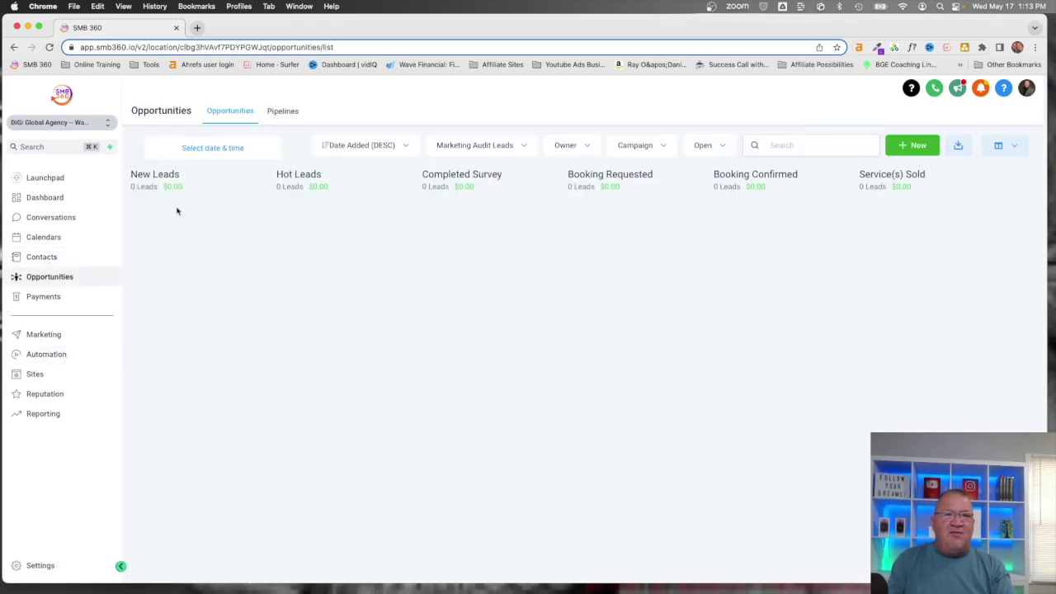
pyautogui.click(40, 256)
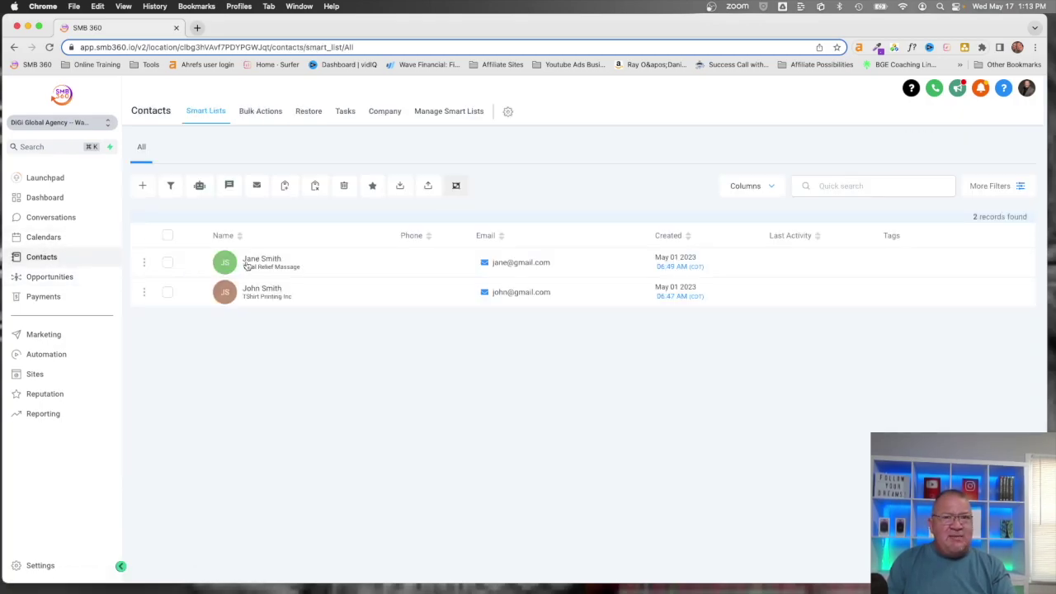
# Step: Add the 'new leads' tag to the first contact, the Total Relief Massage record
pyautogui.click(246, 261)
pyautogui.scroll(-5, 246, 265)
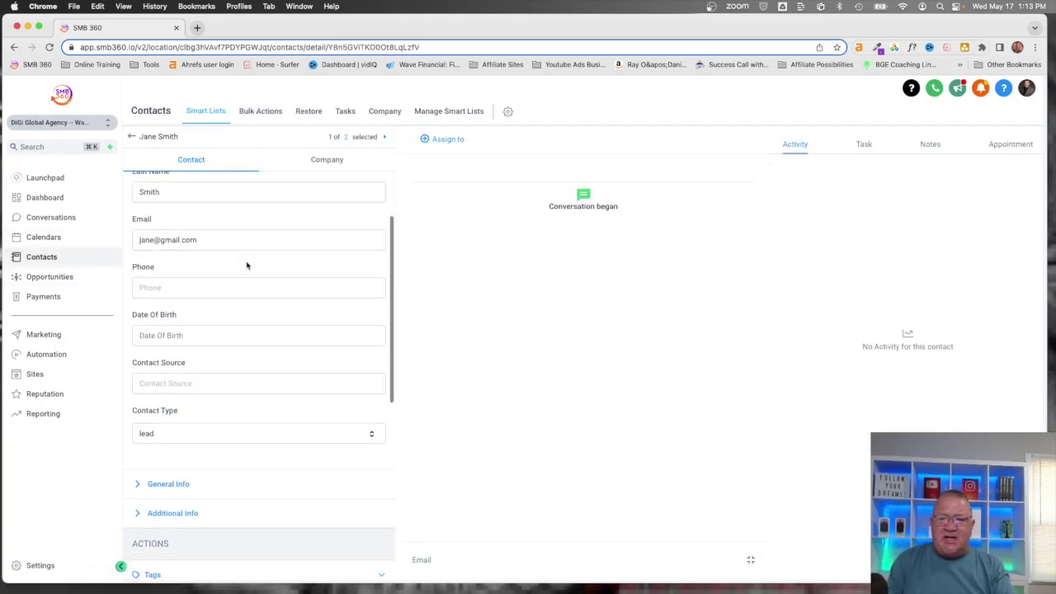
pyautogui.scroll(-1, 246, 265)
pyautogui.click(170, 305)
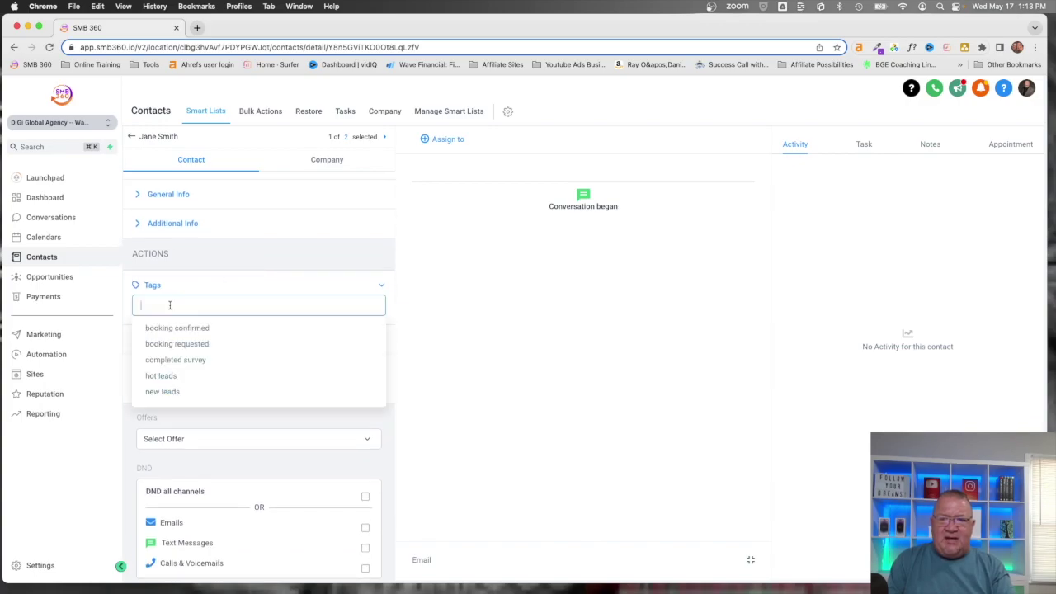
pyautogui.click(163, 392)
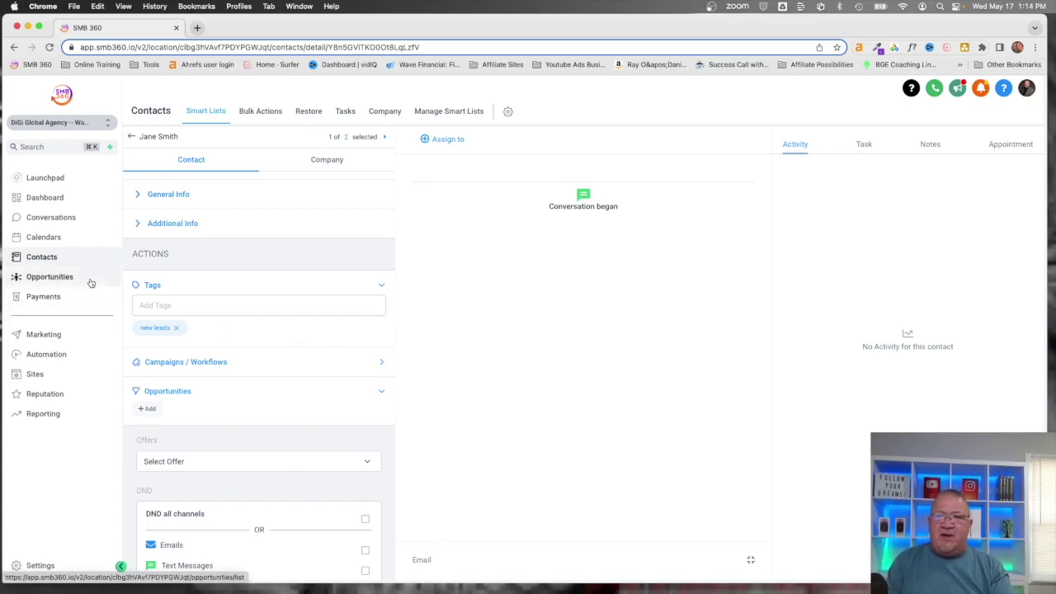
pyautogui.scroll(-2, 259, 350)
pyautogui.scroll(-1, 259, 350)
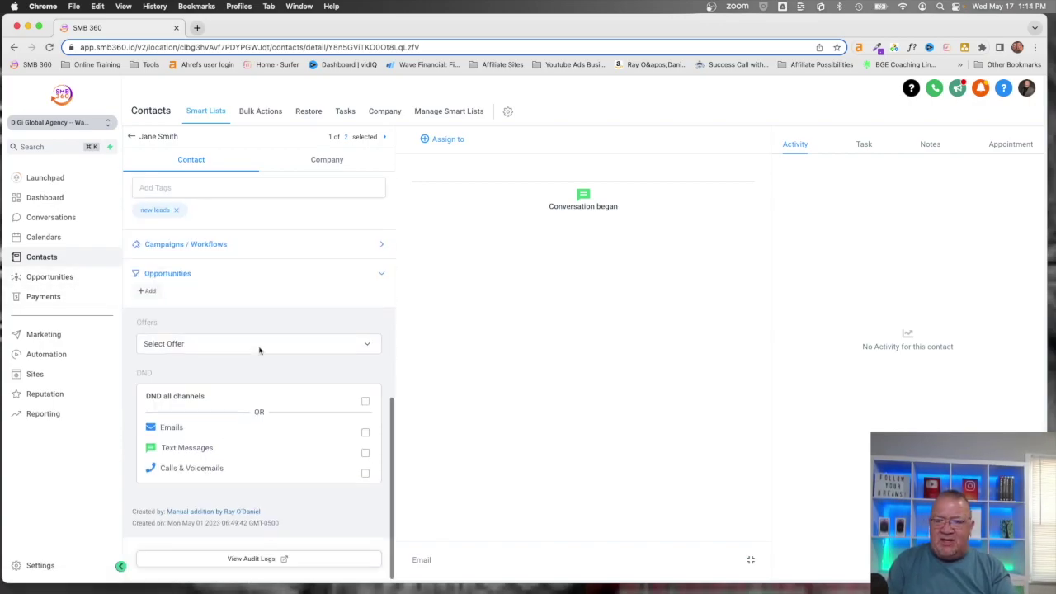
# Step: Check the Opportunities board for the $100.00 New Leads opportunity in Marketing Audit Leads
pyautogui.click(51, 279)
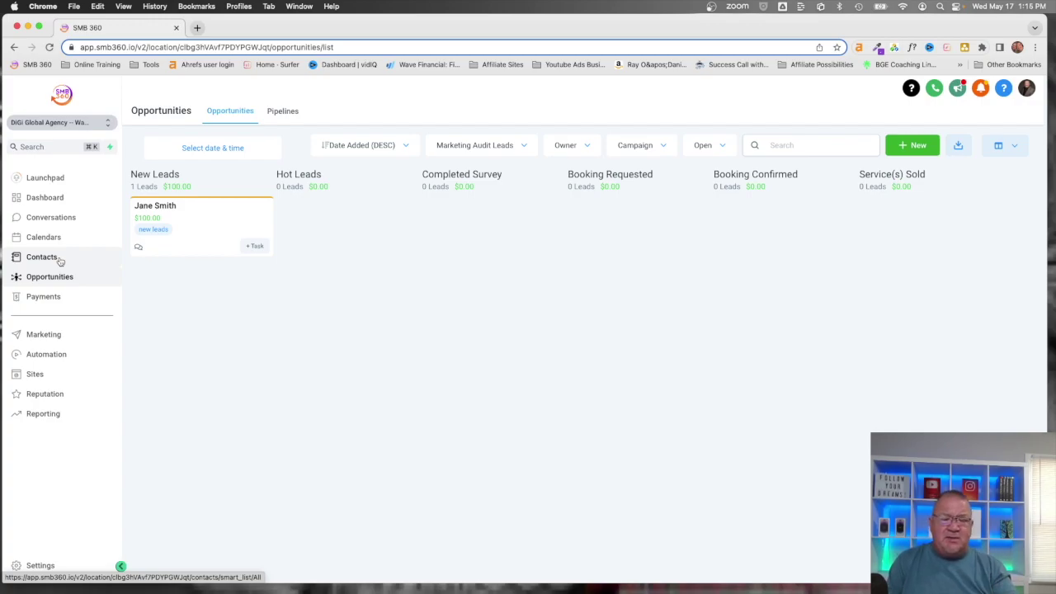
# Step: View the Dashboard showing 1 open opportunity and $100.00 pipeline value
pyautogui.click(37, 203)
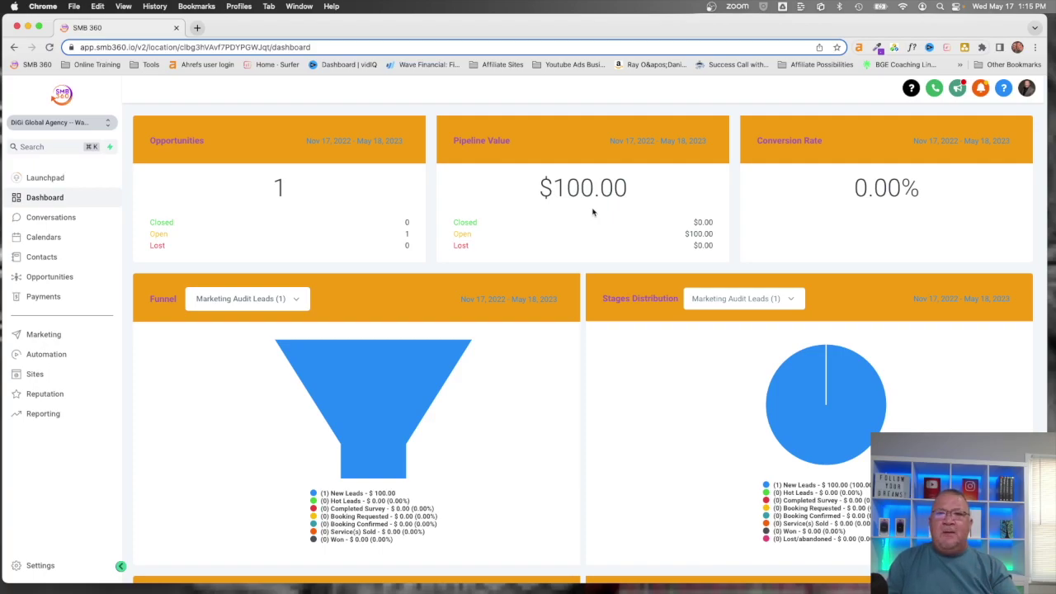
# Step: Return to the Contacts list and bring up the More Filters panel
pyautogui.click(33, 261)
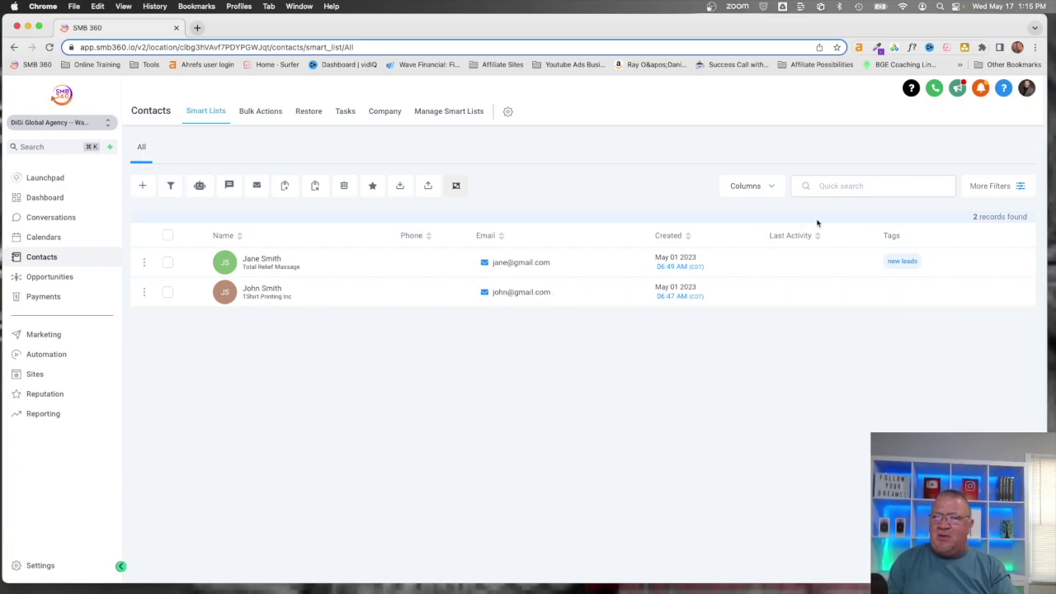
pyautogui.click(987, 189)
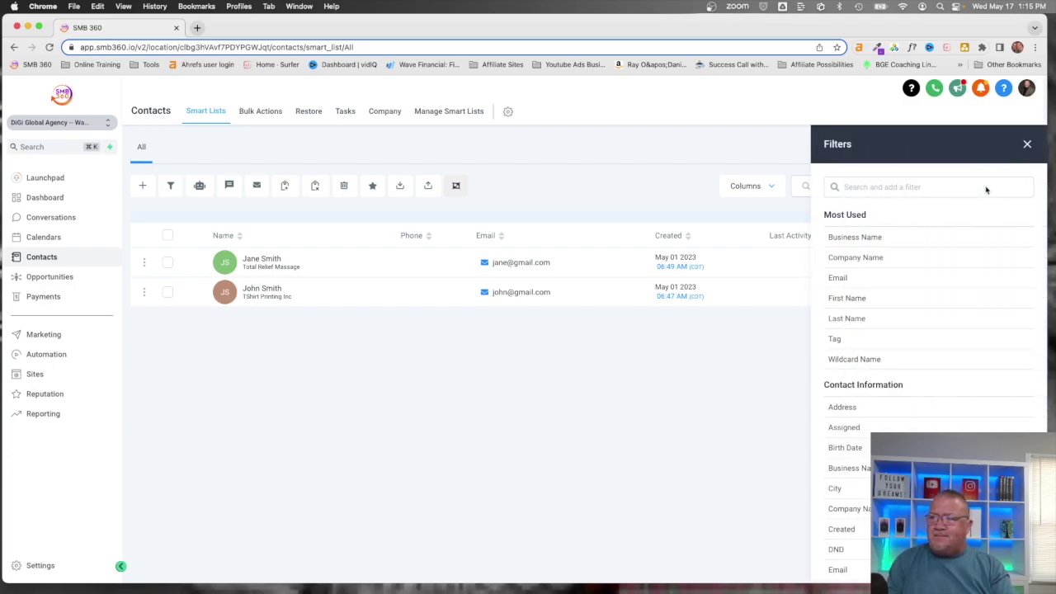
# Step: Apply a 'Tag is new leads' filter, narrowing contacts to the single Total Relief Massage record
pyautogui.click(843, 340)
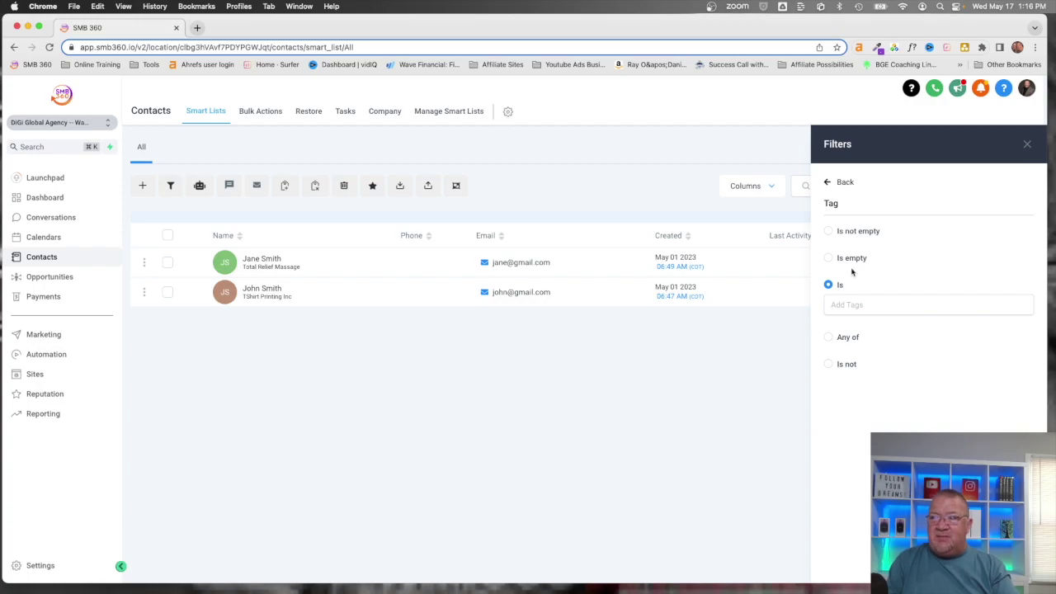
pyautogui.click(828, 259)
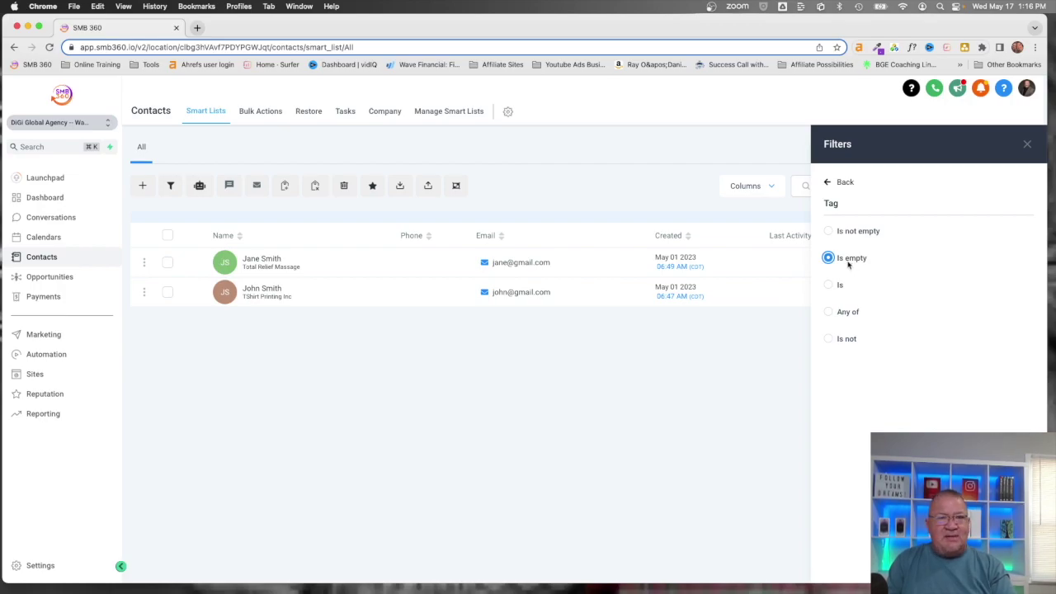
pyautogui.click(828, 285)
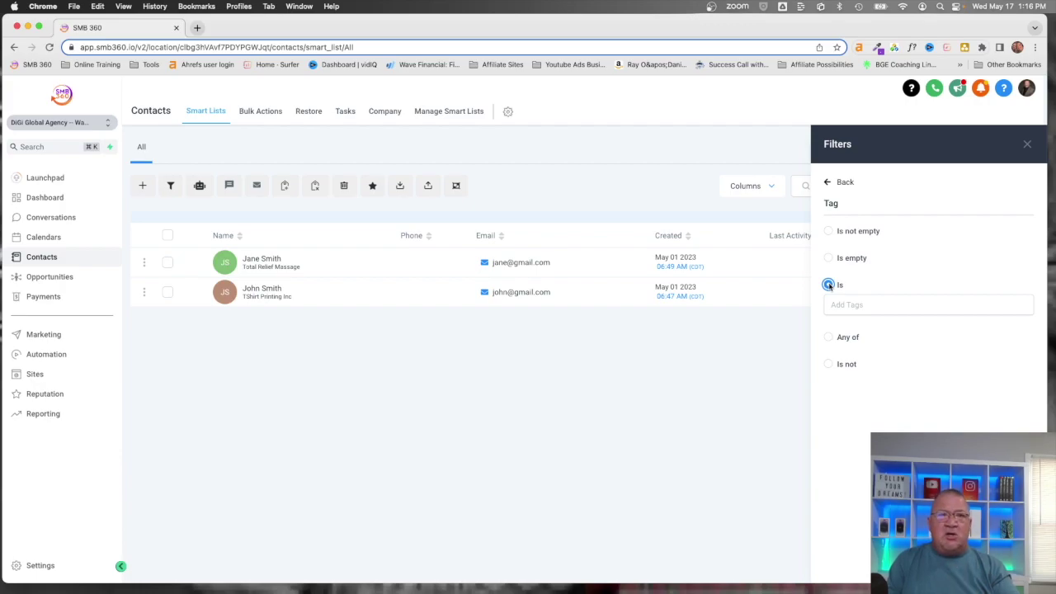
pyautogui.click(850, 304)
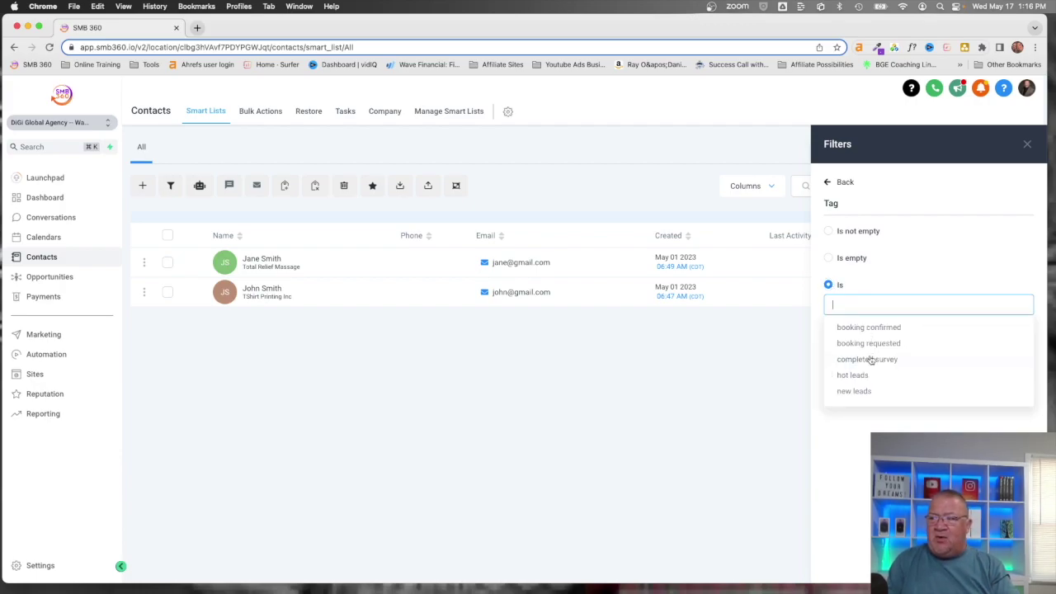
pyautogui.click(855, 391)
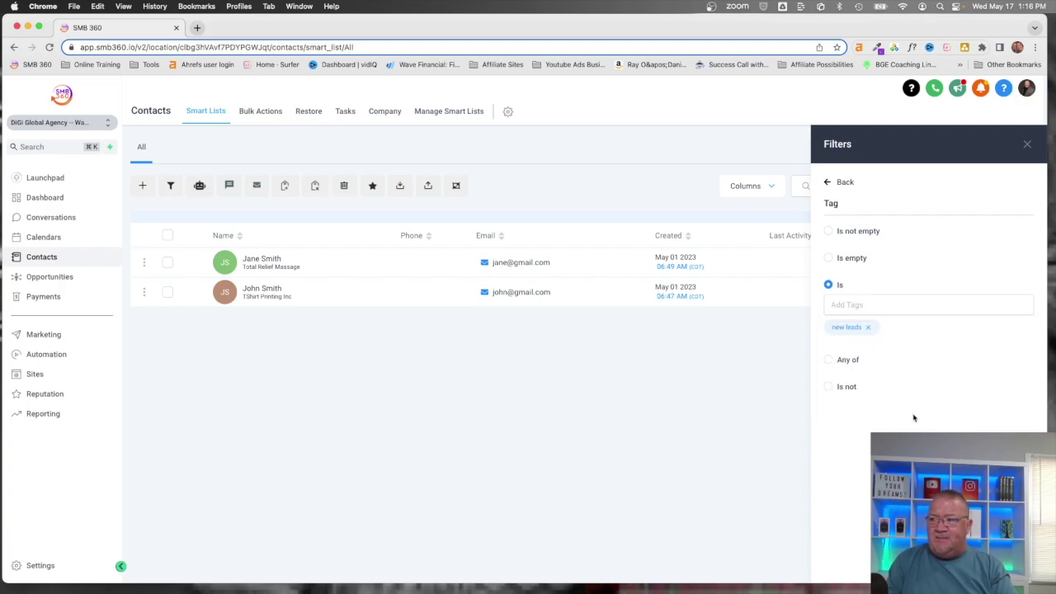
pyautogui.click(908, 567)
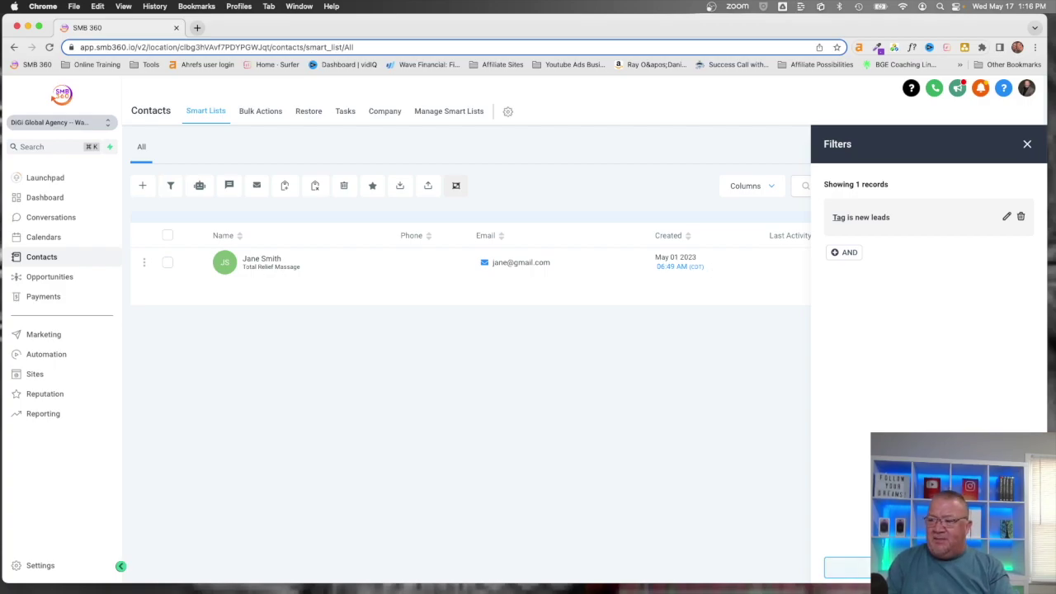
pyautogui.scroll(5, 899, 568)
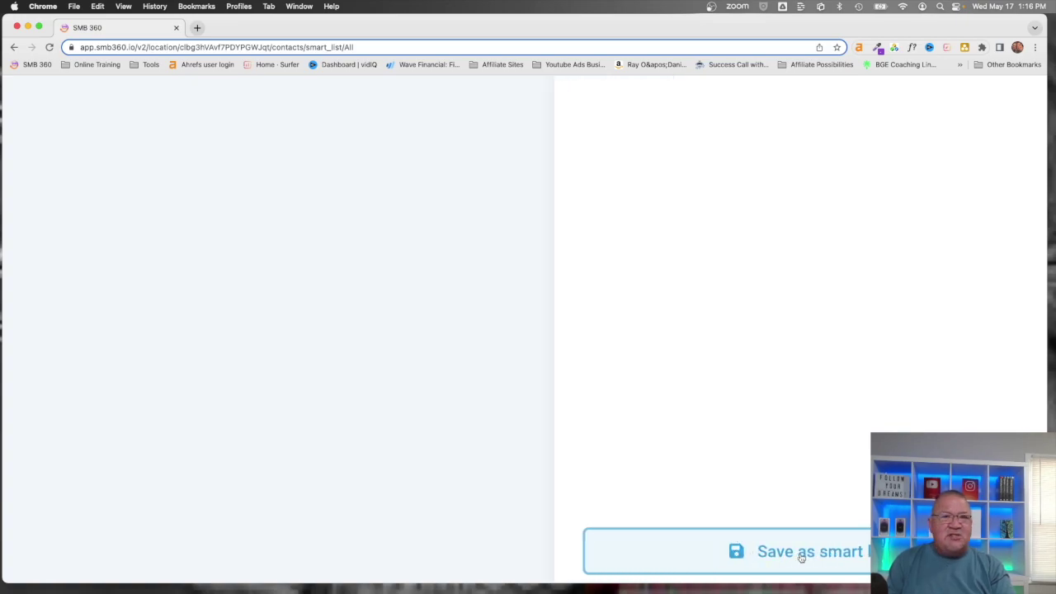
# Step: Save the filtered view as a smart list named 'New Leads' and close the Filters panel
pyautogui.scroll(-5, 801, 558)
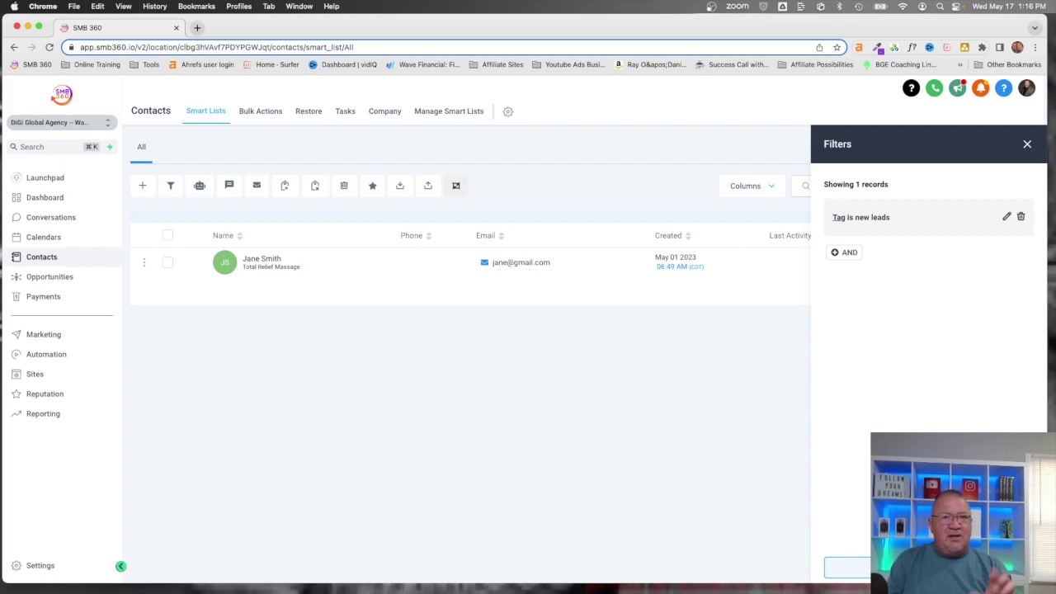
pyautogui.click(848, 567)
pyautogui.click(442, 182)
pyautogui.write('New ')
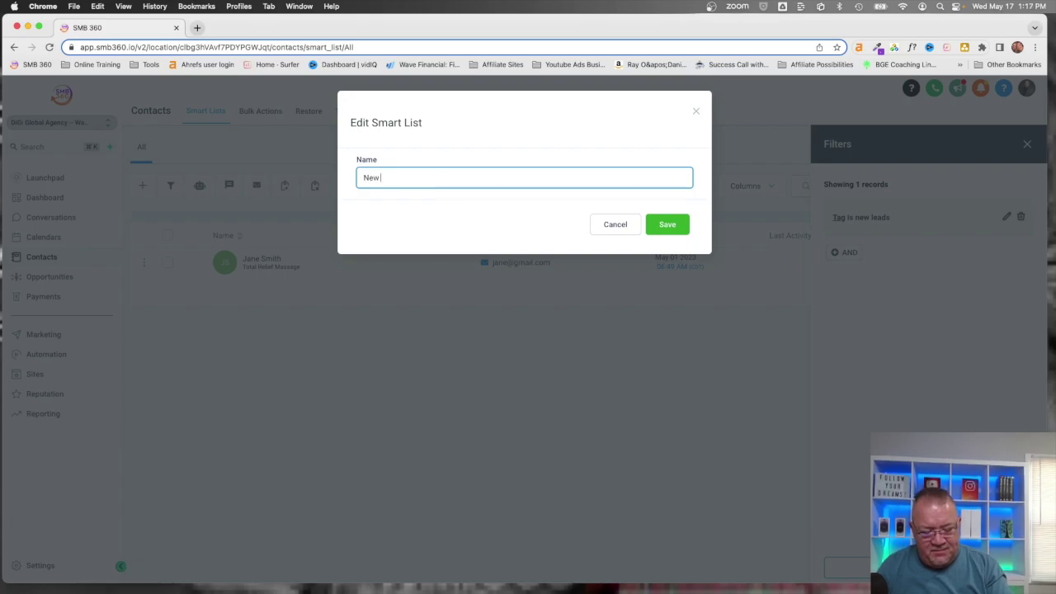
pyautogui.write('Leads')
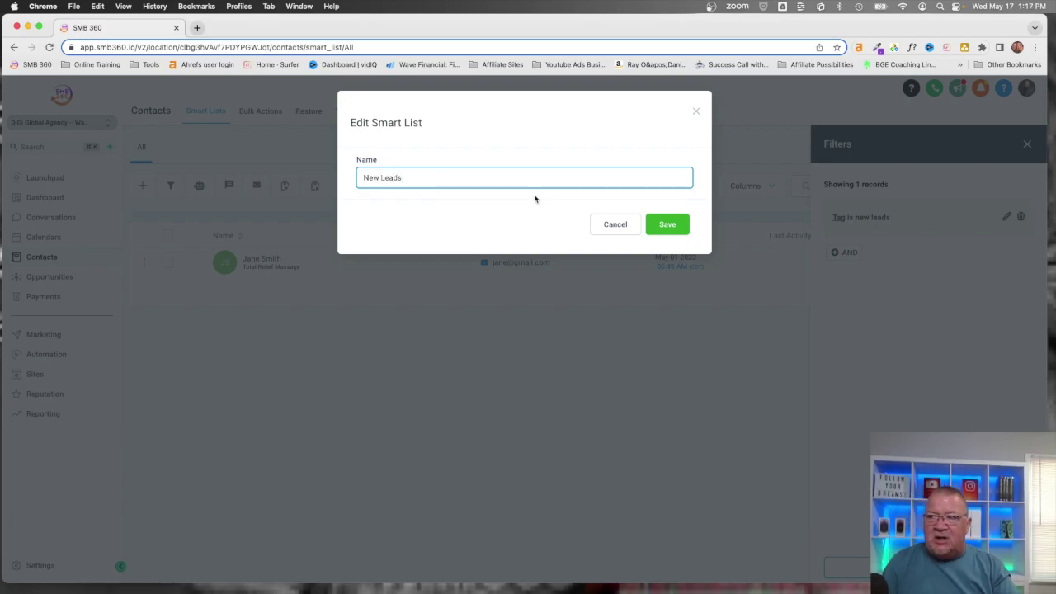
pyautogui.click(657, 225)
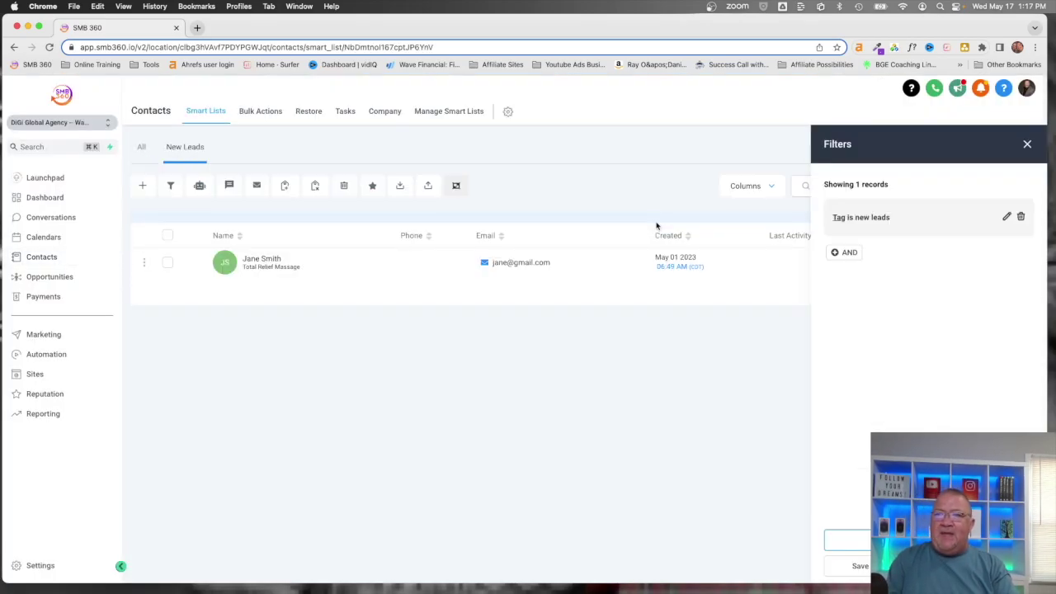
pyautogui.click(1028, 145)
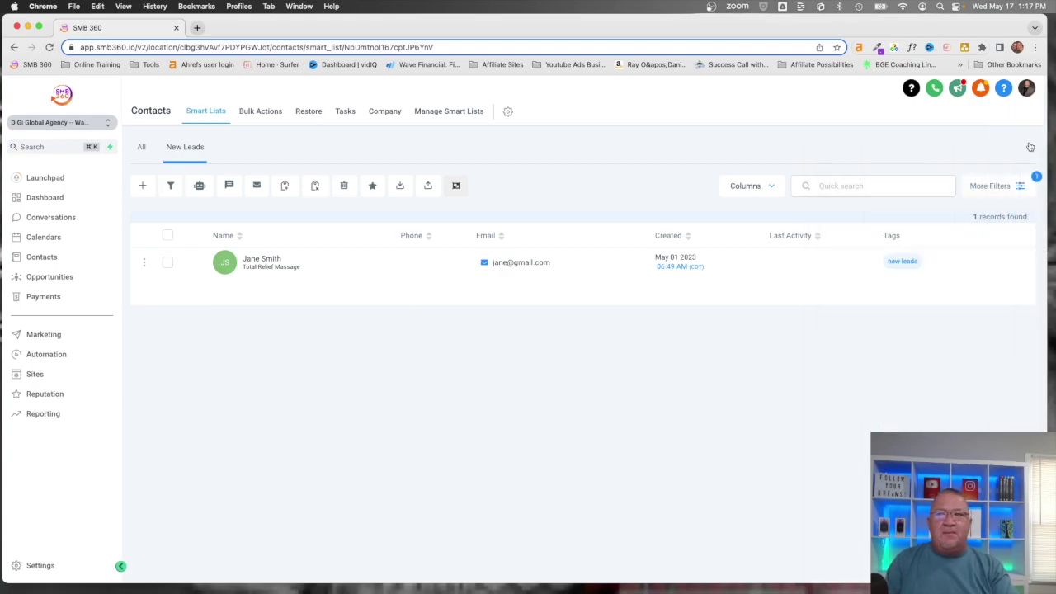
pyautogui.click(1010, 185)
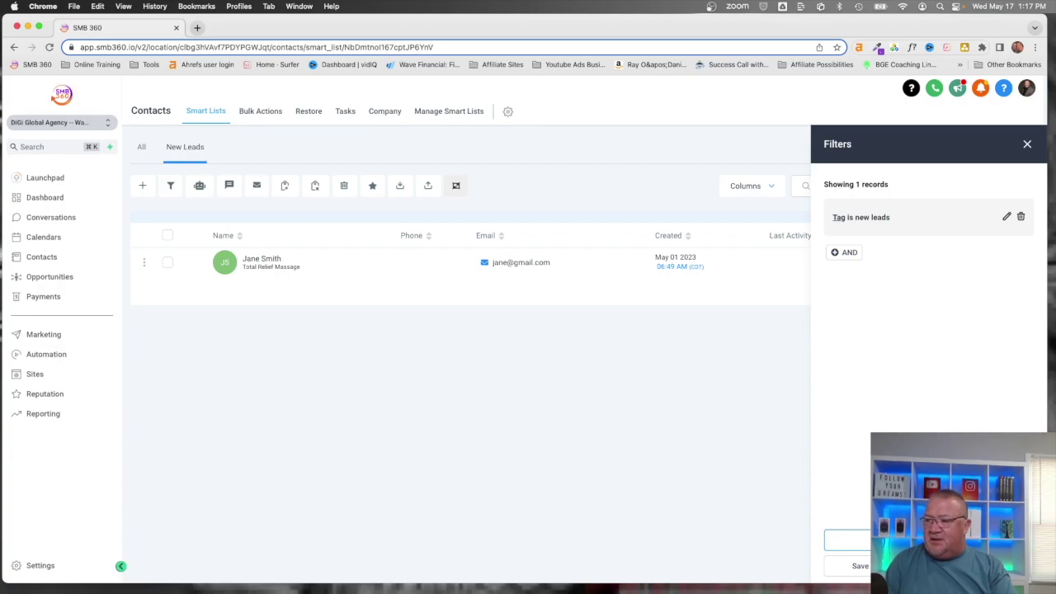
pyautogui.click(1021, 217)
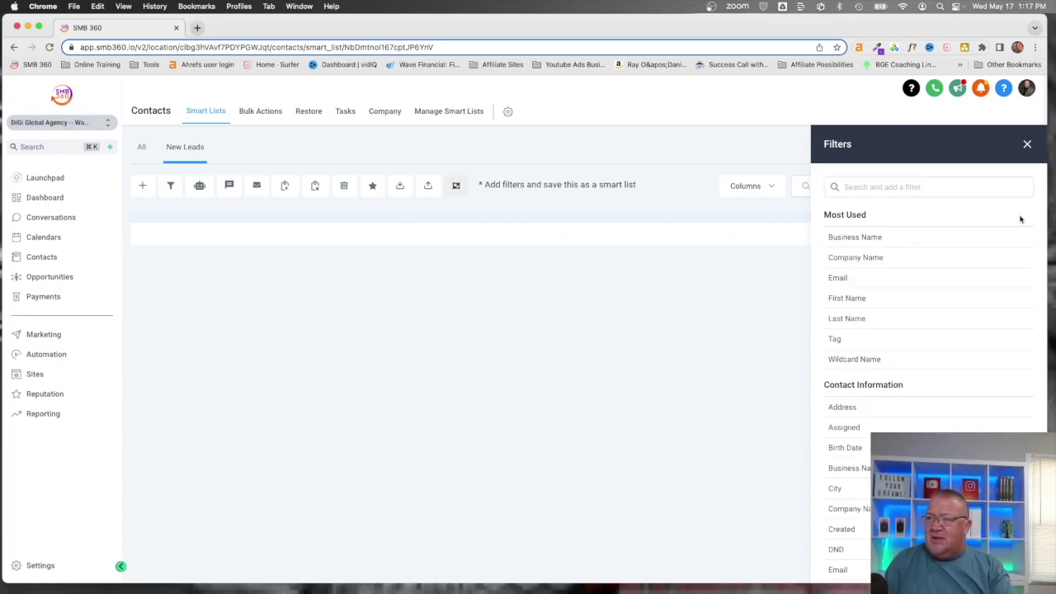
pyautogui.click(1027, 145)
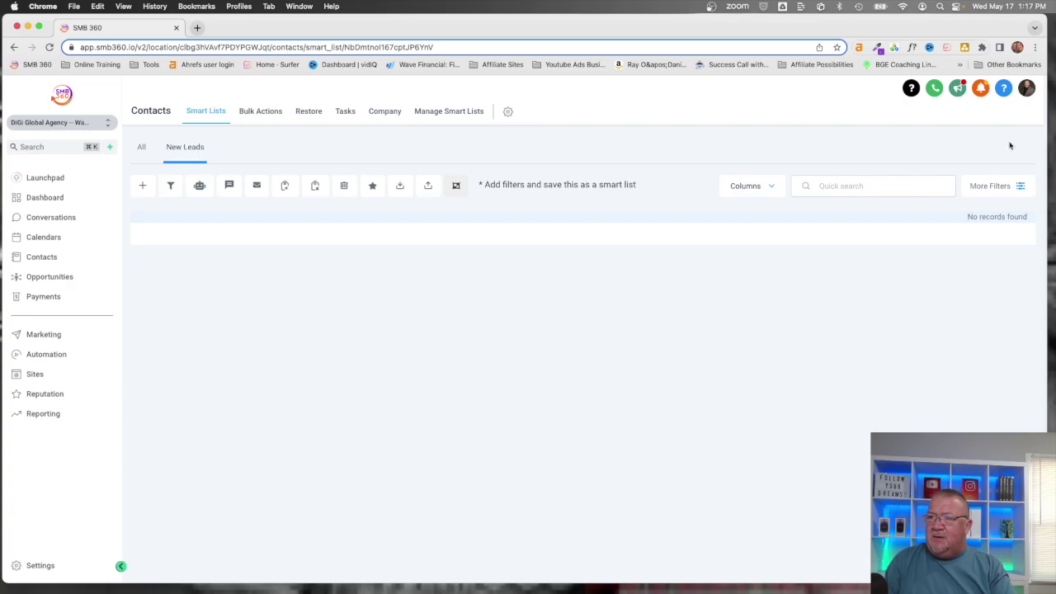
pyautogui.click(38, 257)
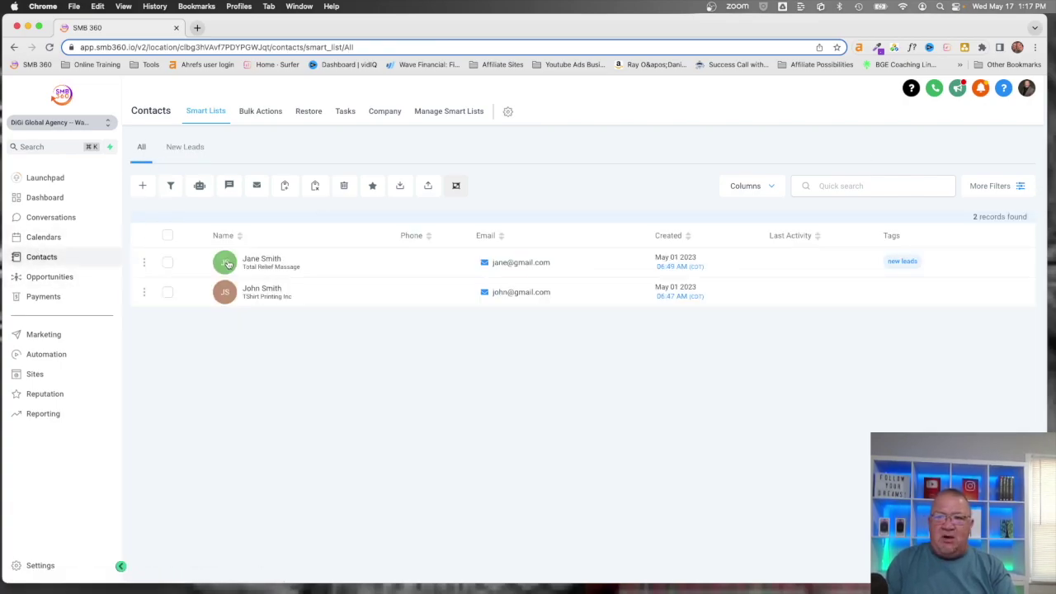
pyautogui.click(178, 148)
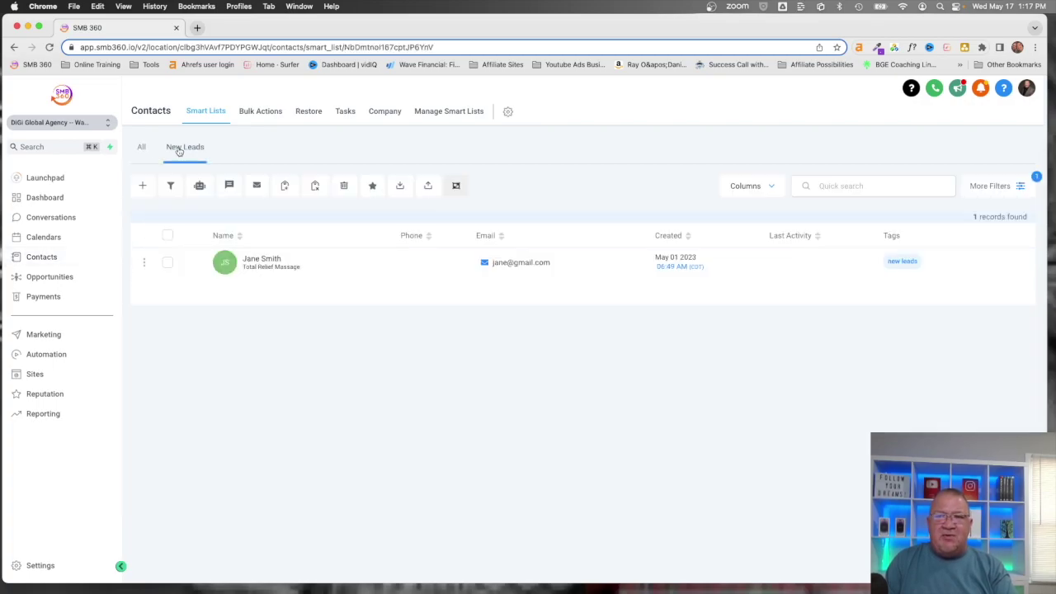